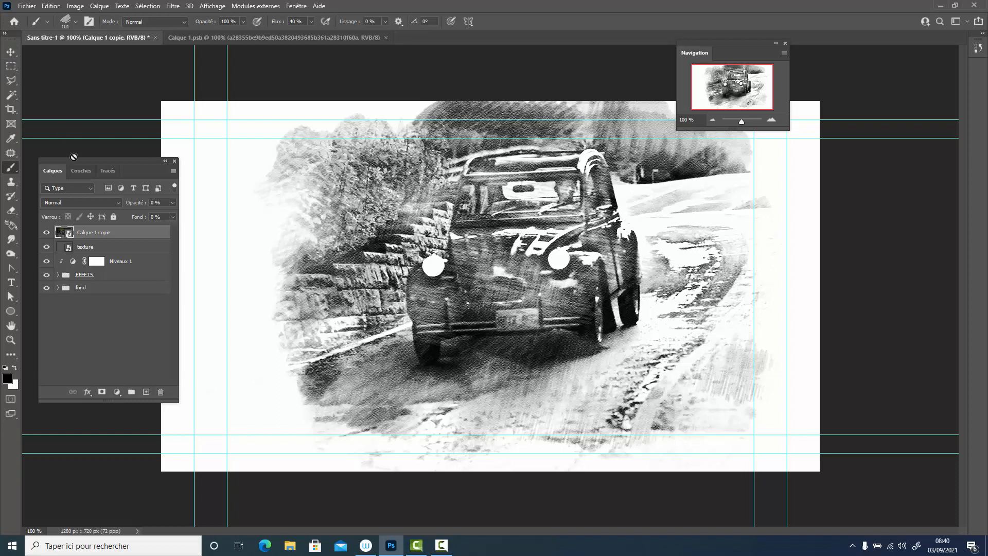
Open the contents of the Calque 1 copie smart object, swap the car photo for the elephant image, save, and return to Sans titre-1
{"action": "double_click", "coordinate": [61, 233]}
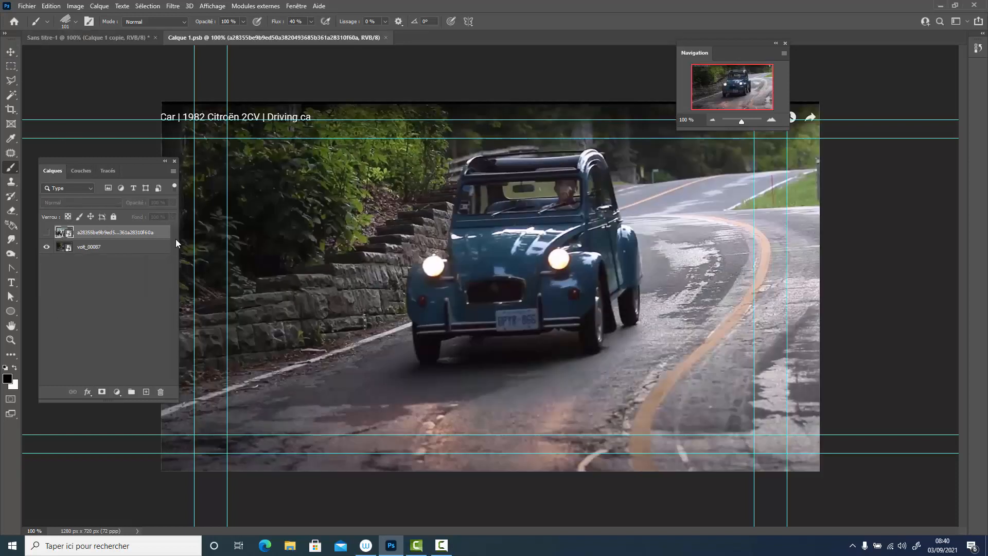
{"action": "key", "text": "ctrl+s"}
{"action": "key", "text": "ctrl+Tab"}
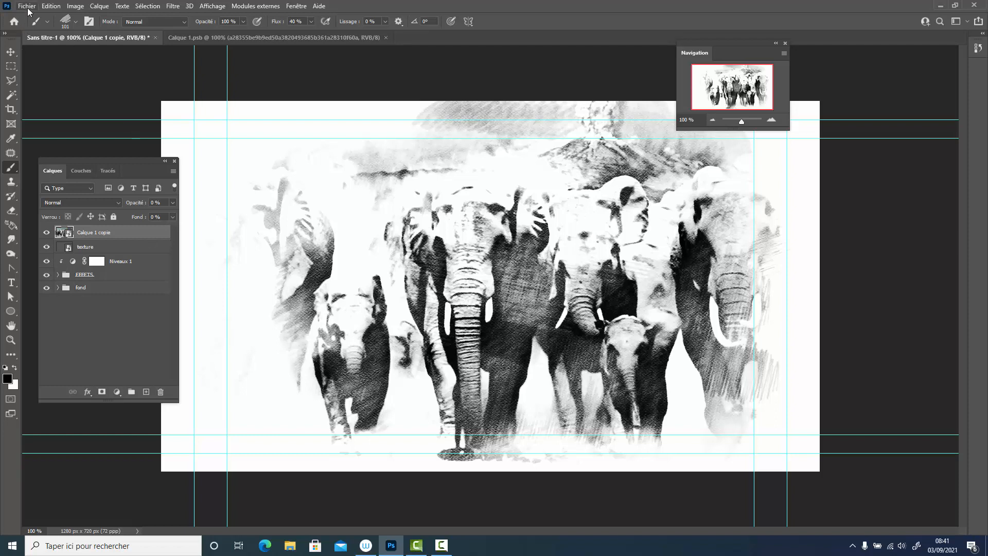
Close both the smart object contents and the Sans titre-1 document without saving the latter
{"action": "left_click", "coordinate": [386, 38]}
{"action": "left_click", "coordinate": [156, 38]}
{"action": "key", "text": "n"}
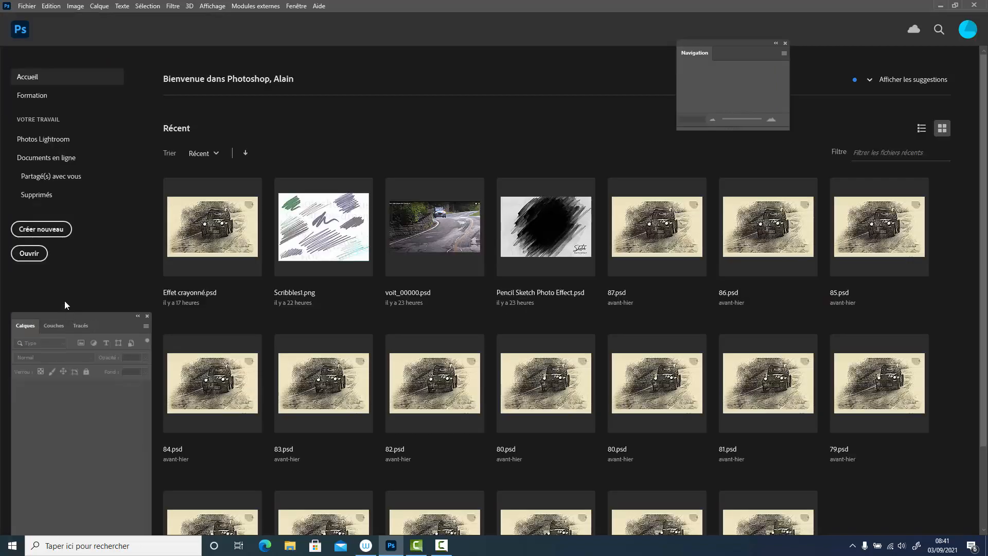
Create a new HDV/HDTV 720 p document, 1280 x 720 pixels at 72 ppi, 8-bit RGB, with a white background
{"action": "left_click", "coordinate": [50, 233]}
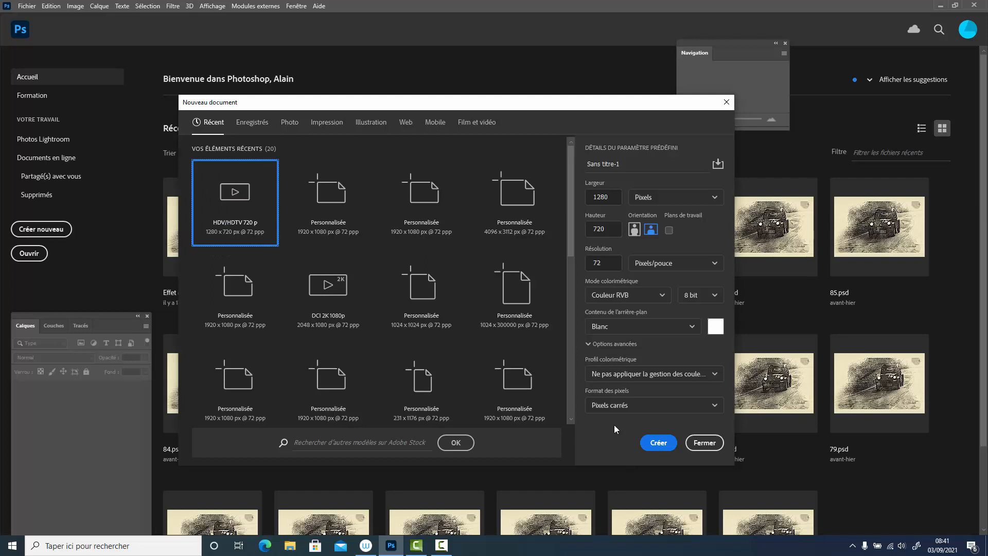
{"action": "left_click_drag", "start_coordinate": [109, 314], "coordinate": [109, 292]}
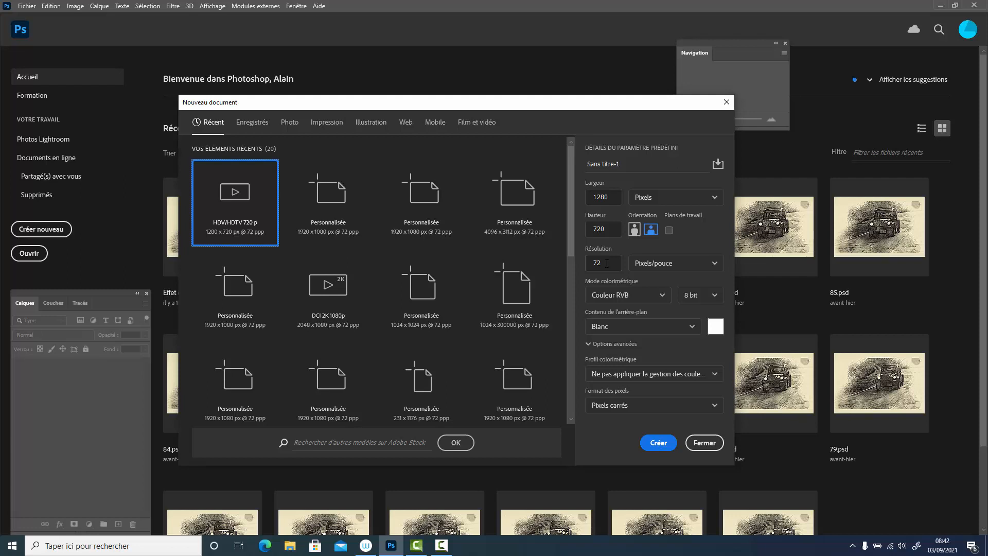
{"action": "left_click", "coordinate": [659, 443]}
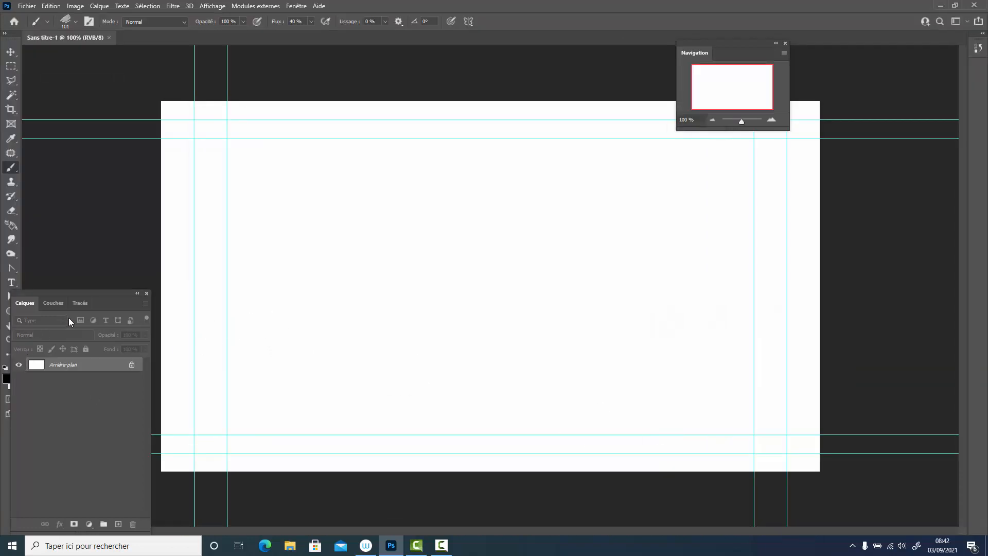
Convert the locked background into a regular layer named "couleur"
{"action": "left_click_drag", "start_coordinate": [105, 297], "coordinate": [121, 156]}
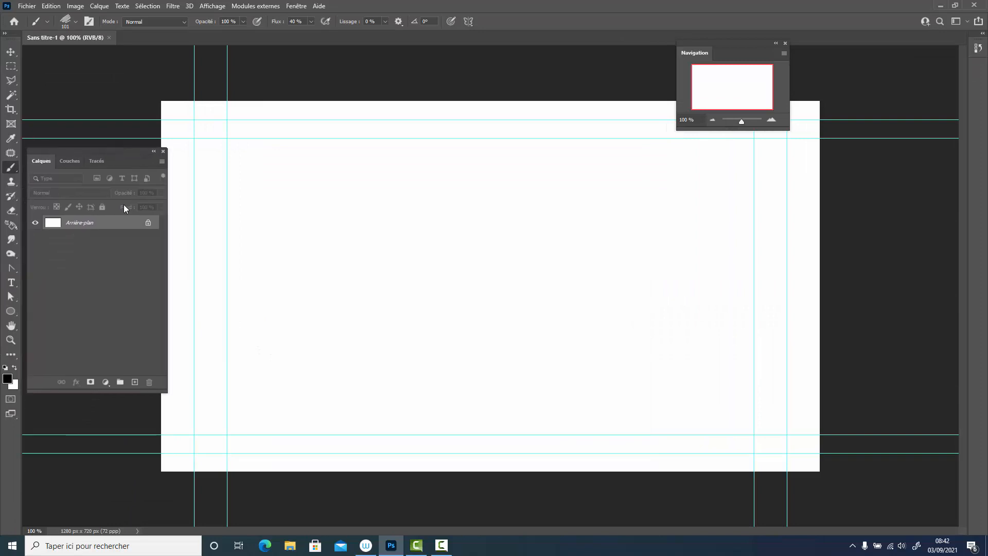
{"action": "double_click", "coordinate": [80, 223]}
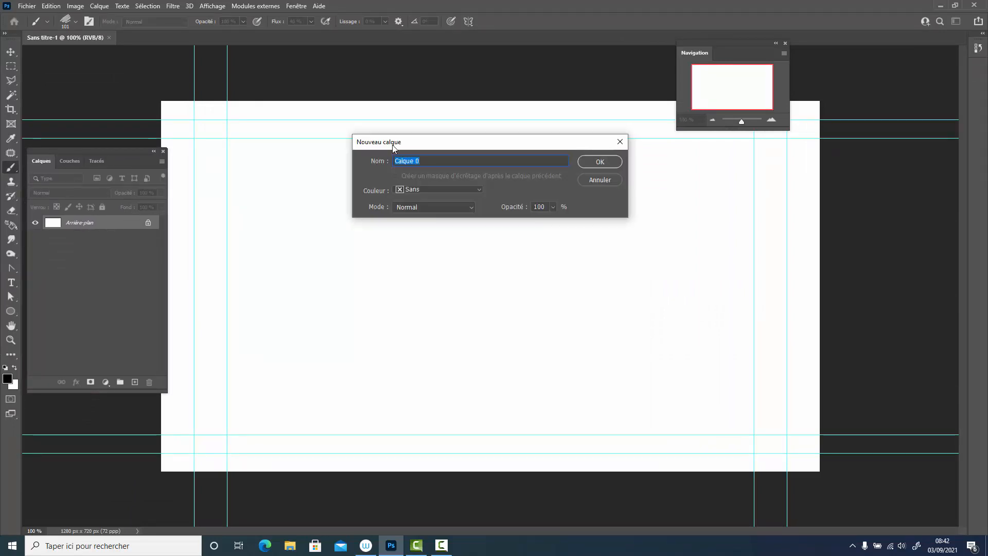
{"action": "type", "text": "couleur"}
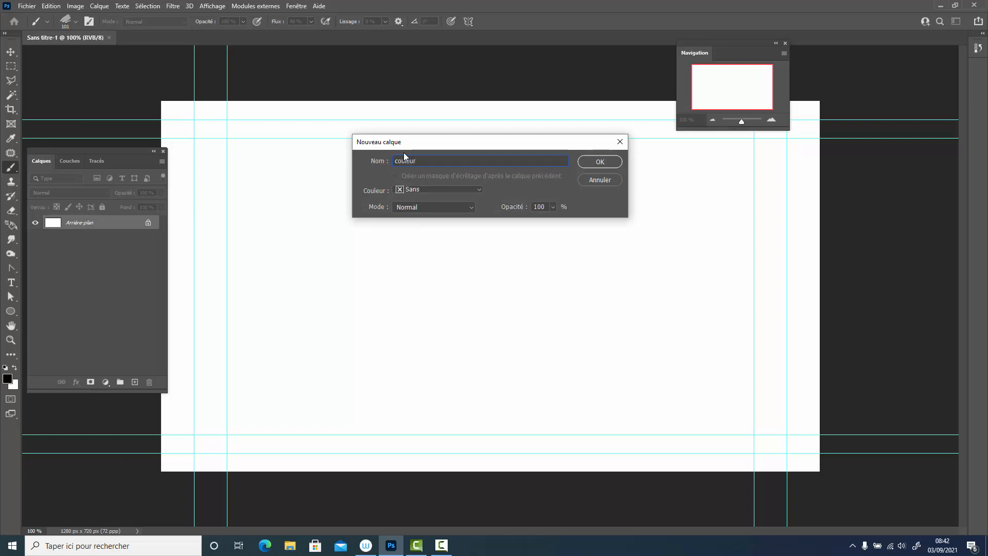
{"action": "left_click", "coordinate": [599, 162]}
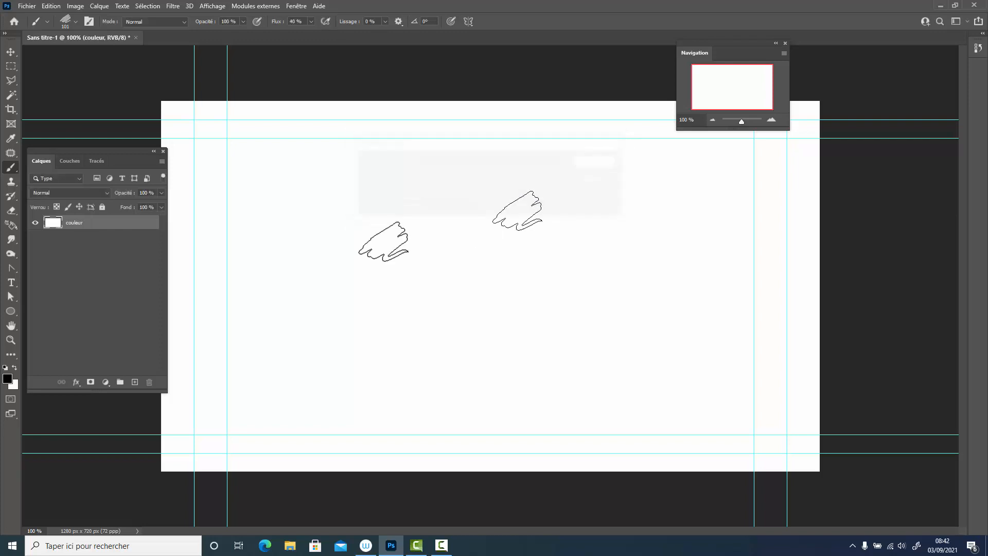
Fill the couleur layer with the off-white colour #f3f2f1 in Normal mode at 100% opacity
{"action": "left_click", "coordinate": [50, 6]}
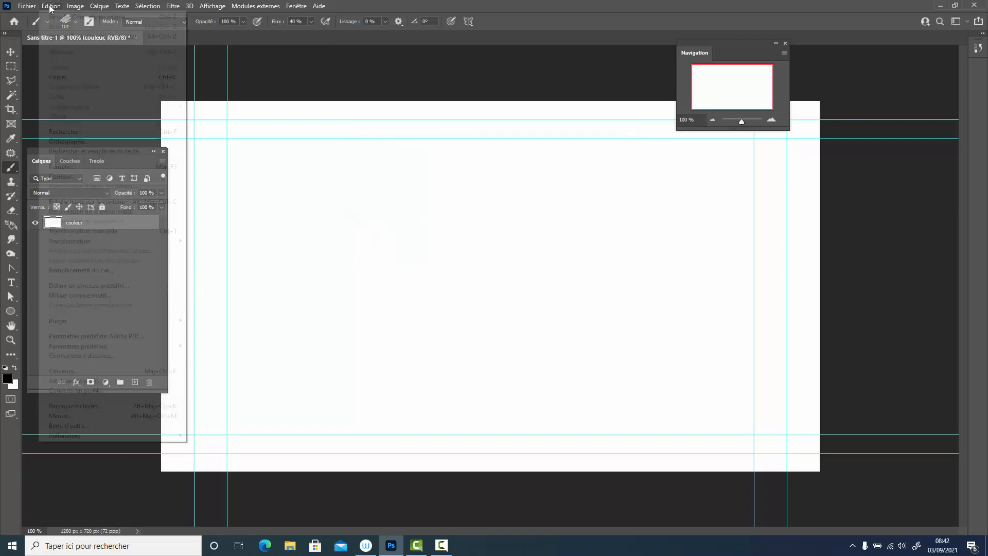
{"action": "left_click", "coordinate": [76, 167]}
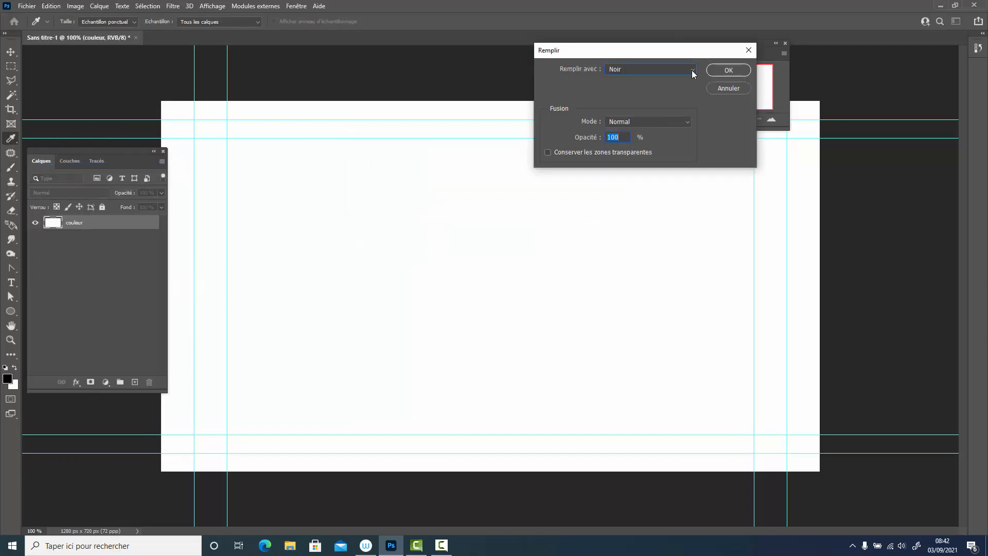
{"action": "left_click", "coordinate": [692, 70]}
{"action": "left_click", "coordinate": [628, 97]}
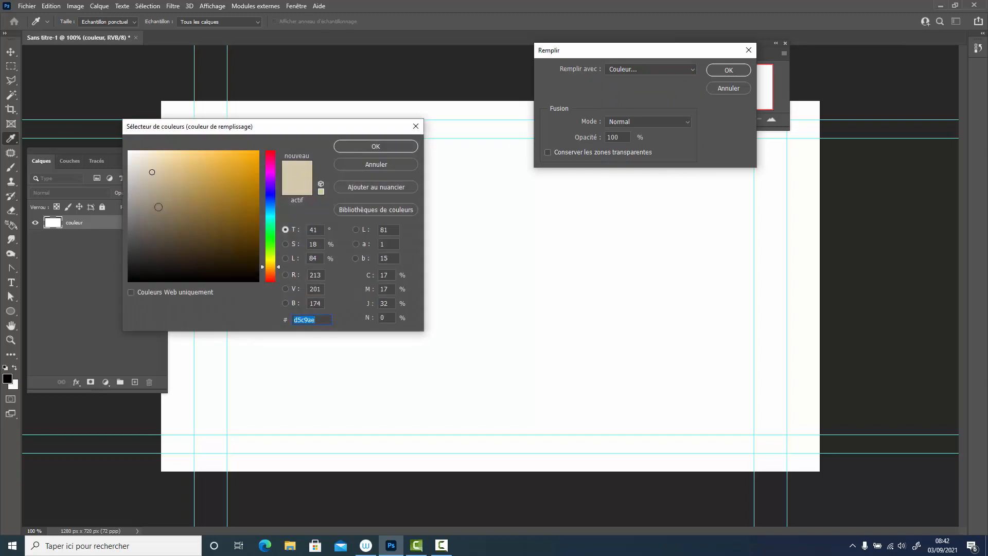
{"action": "left_click", "coordinate": [129, 156]}
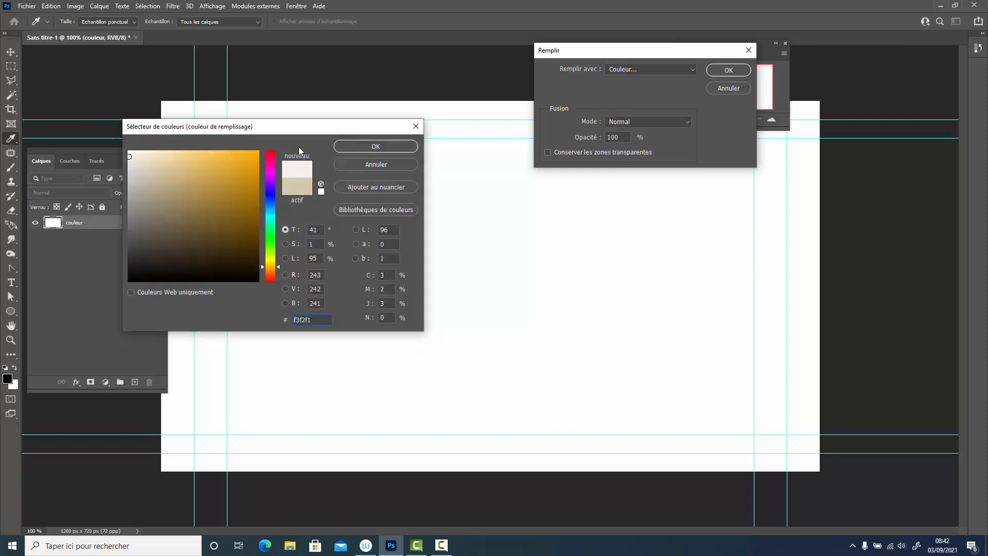
{"action": "left_click", "coordinate": [355, 147]}
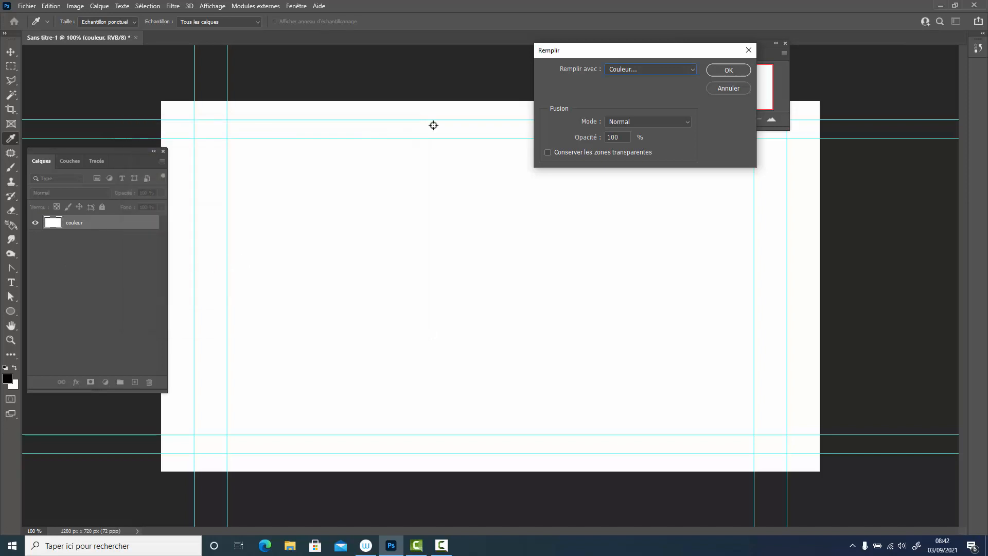
{"action": "left_click", "coordinate": [721, 69]}
{"action": "key", "text": "b"}
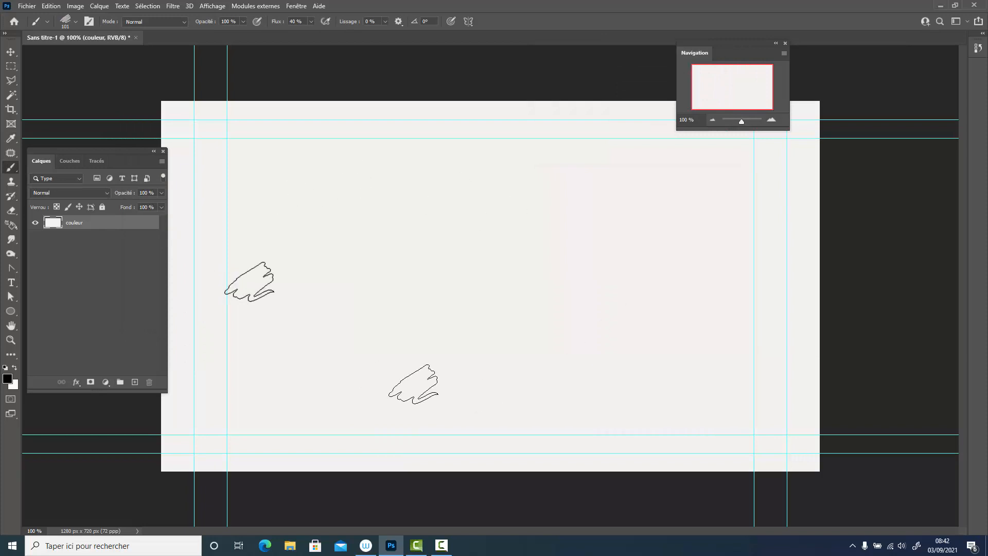
Group the couleur layer into a new group named "Fond" and collapse the group
{"action": "right_click", "coordinate": [87, 224]}
{"action": "left_click", "coordinate": [123, 172]}
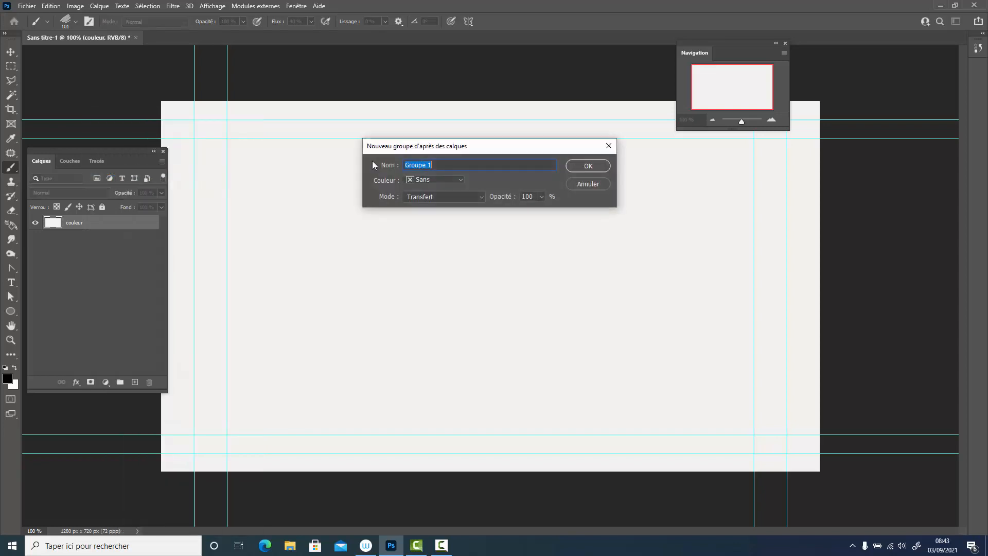
{"action": "type", "text": "Fond"}
{"action": "left_click", "coordinate": [588, 166]}
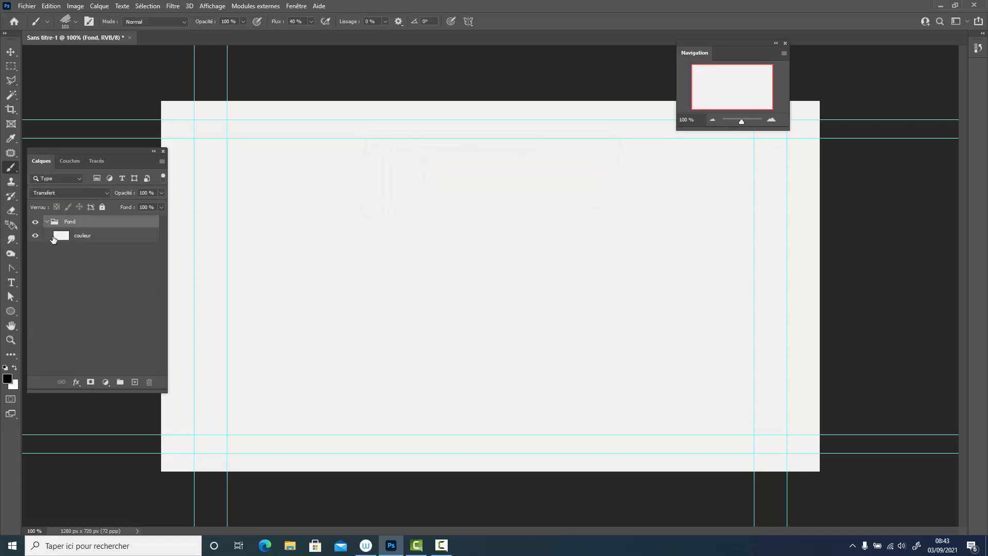
{"action": "left_click", "coordinate": [47, 222]}
Add an empty layer above the Fond group and convert it to a smart object
{"action": "left_click", "coordinate": [135, 382]}
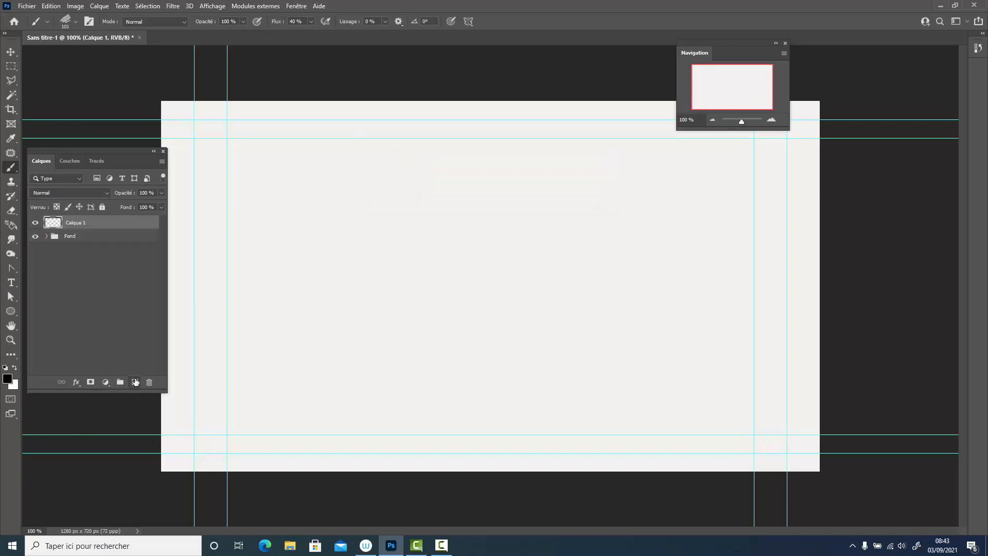
{"action": "right_click", "coordinate": [101, 223]}
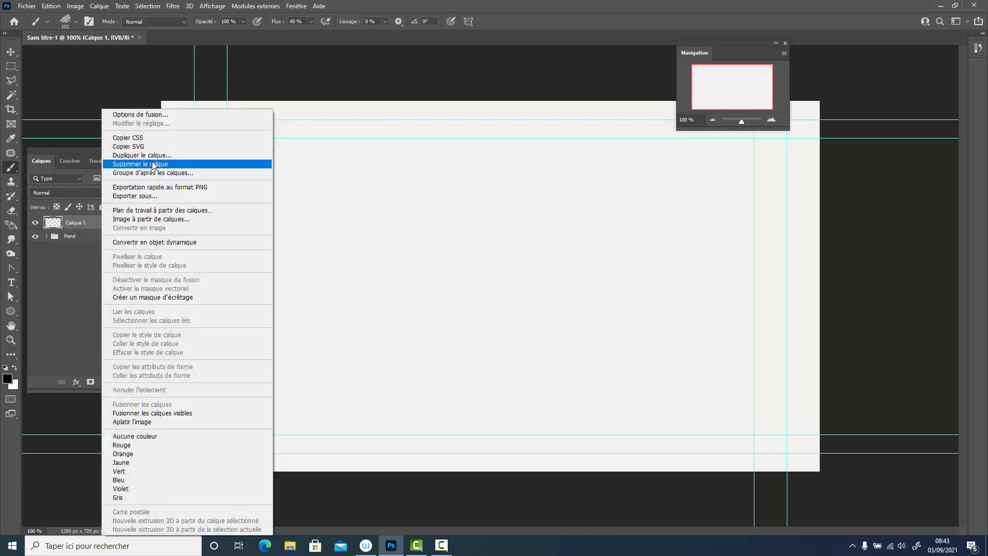
{"action": "left_click", "coordinate": [155, 242]}
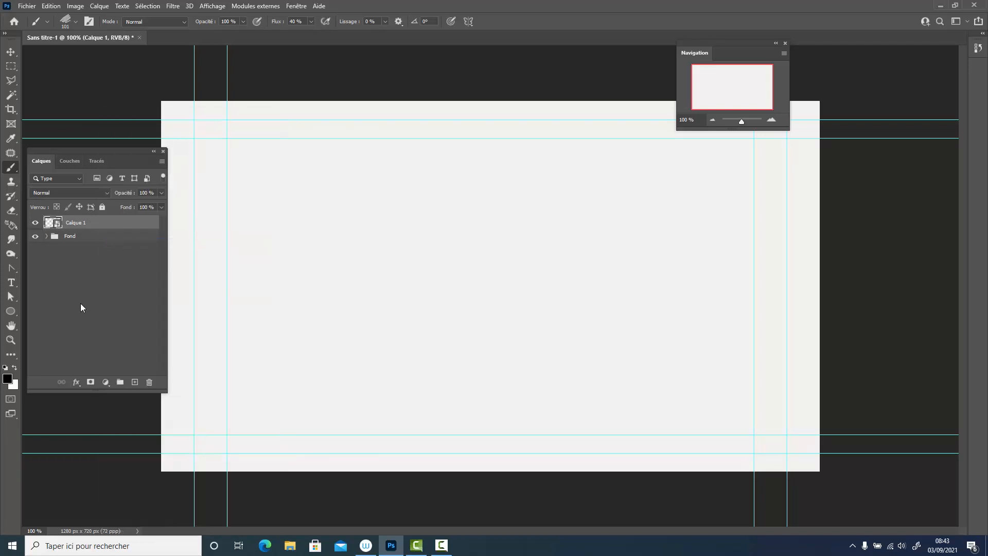
Open the new smart object's contents and place the embedded image voit_00087 from the 2CV/voit folder on the VERBATIM HD drive
{"action": "double_click", "coordinate": [50, 223]}
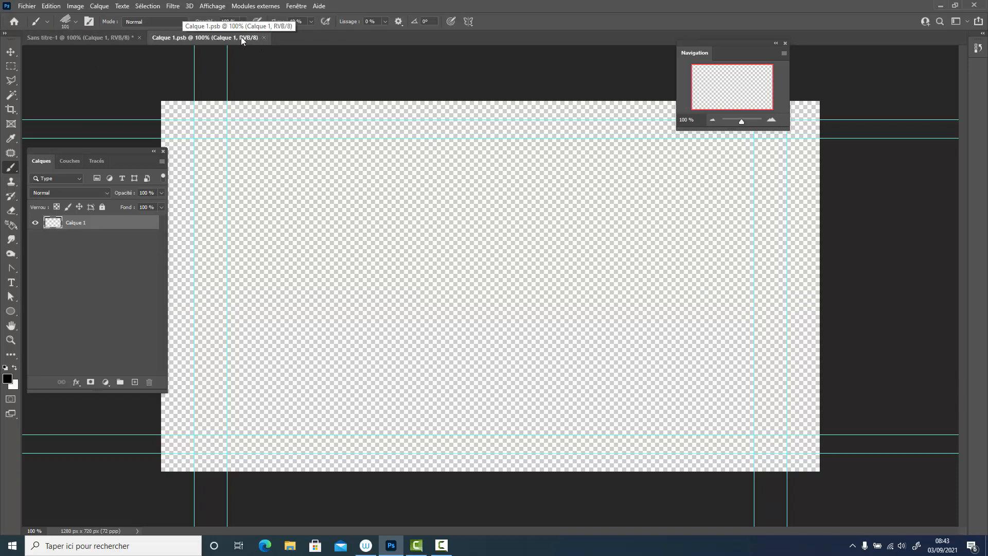
{"action": "left_click", "coordinate": [27, 6]}
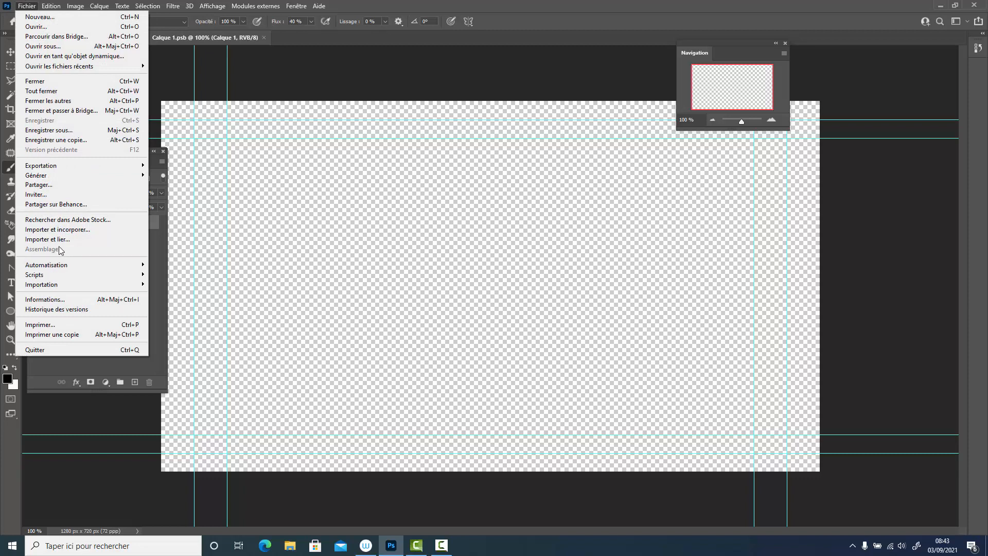
{"action": "left_click", "coordinate": [59, 231]}
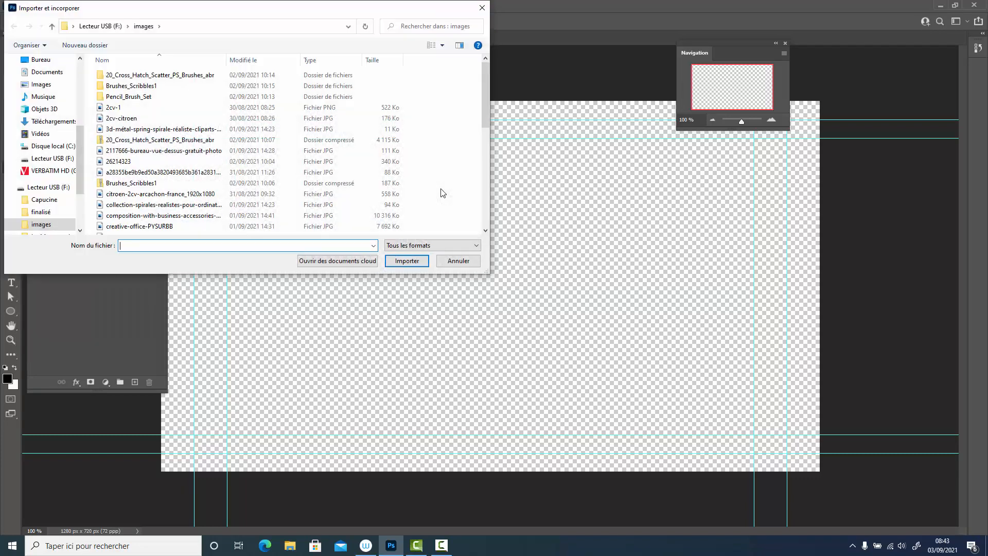
{"action": "left_click", "coordinate": [48, 170]}
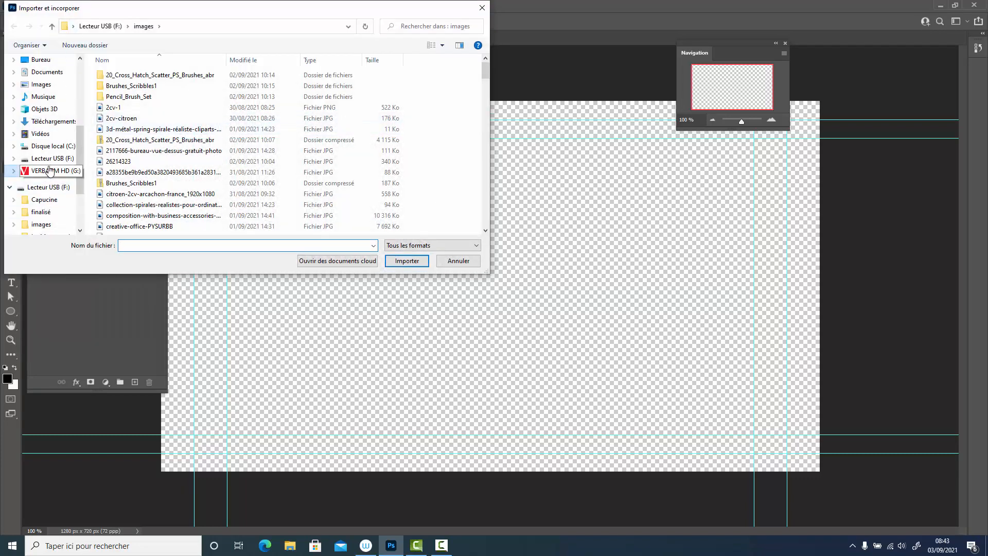
{"action": "double_click", "coordinate": [109, 85]}
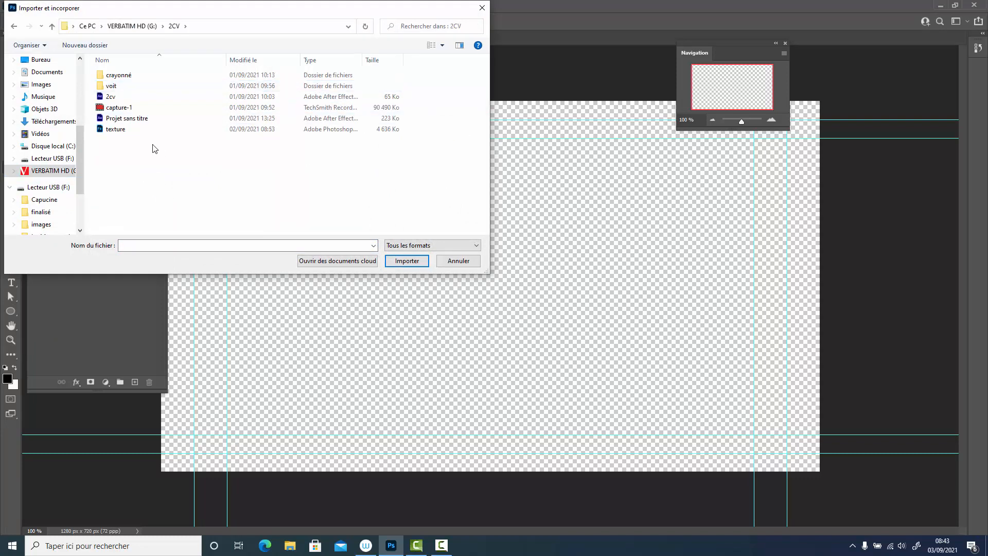
{"action": "left_click", "coordinate": [107, 88]}
{"action": "double_click", "coordinate": [107, 87]}
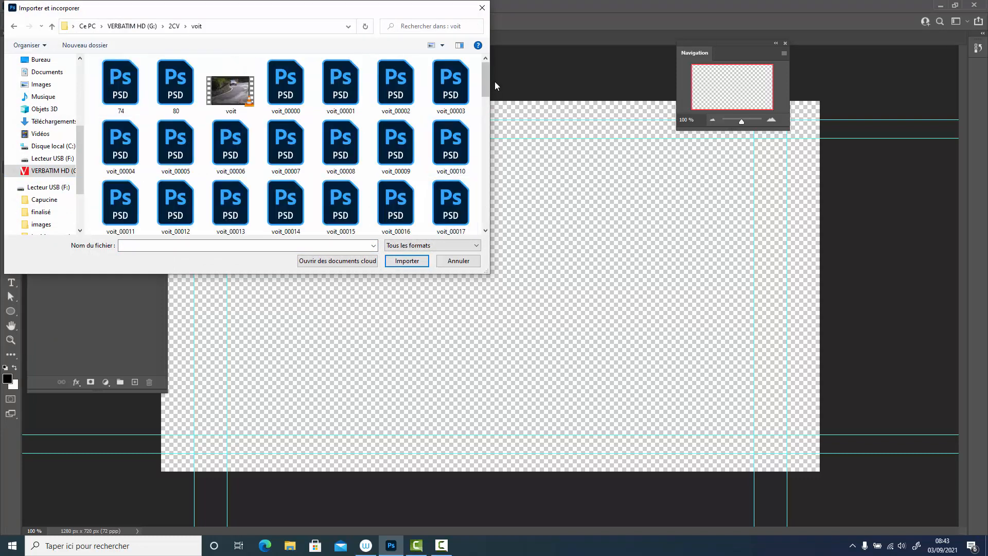
{"action": "left_click_drag", "start_coordinate": [487, 81], "coordinate": [484, 209]}
{"action": "left_click", "coordinate": [451, 144]}
{"action": "left_click", "coordinate": [418, 260]}
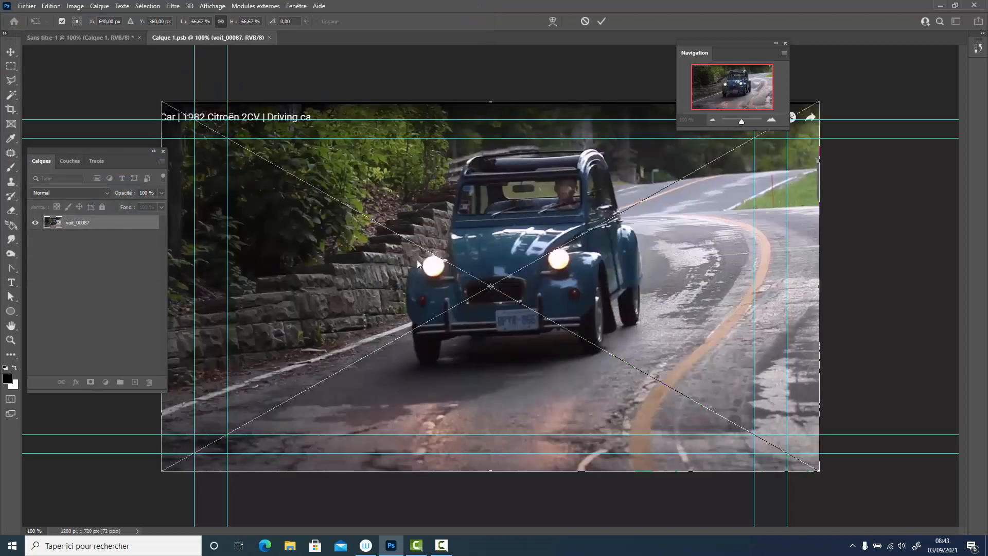
{"action": "left_click", "coordinate": [601, 20]}
Hide the extras, including the guides, in the smart object document and save its contents
{"action": "left_click", "coordinate": [212, 6]}
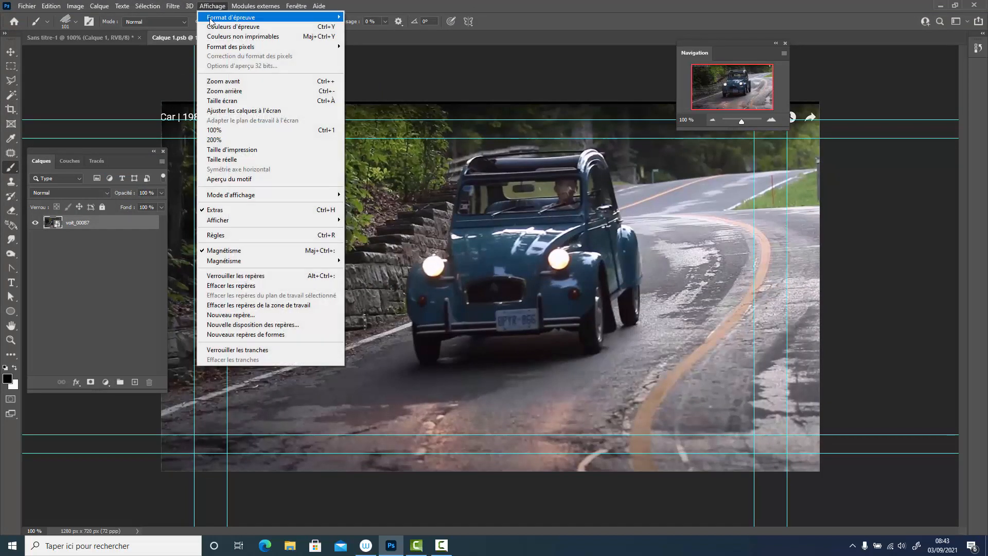
{"action": "left_click", "coordinate": [233, 211]}
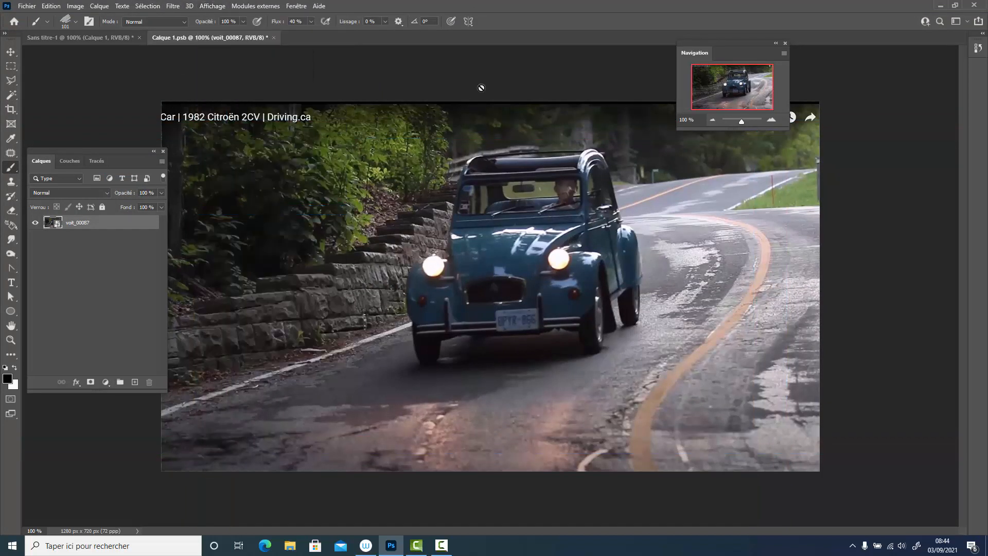
{"action": "key", "text": "ctrl+s"}
{"action": "left_click", "coordinate": [26, 6]}
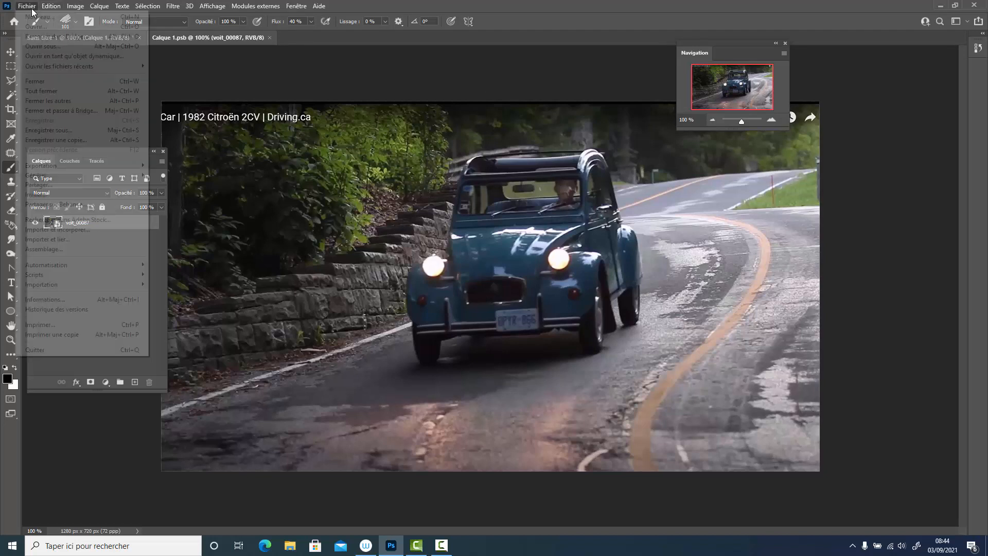
{"action": "left_click", "coordinate": [910, 272]}
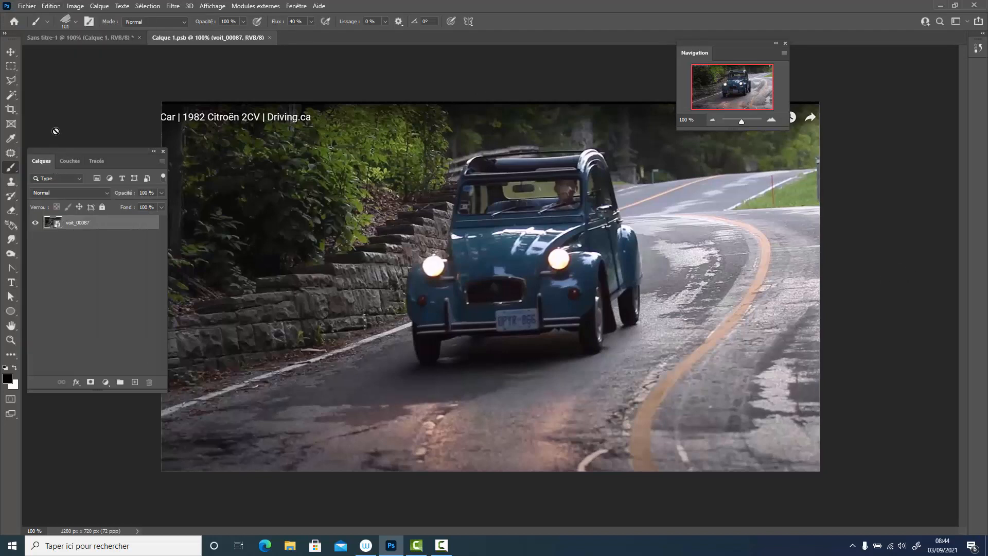
In the Sans titre-1 document, duplicate the Calque 1 smart object and move the original above its copy
{"action": "left_click", "coordinate": [72, 39]}
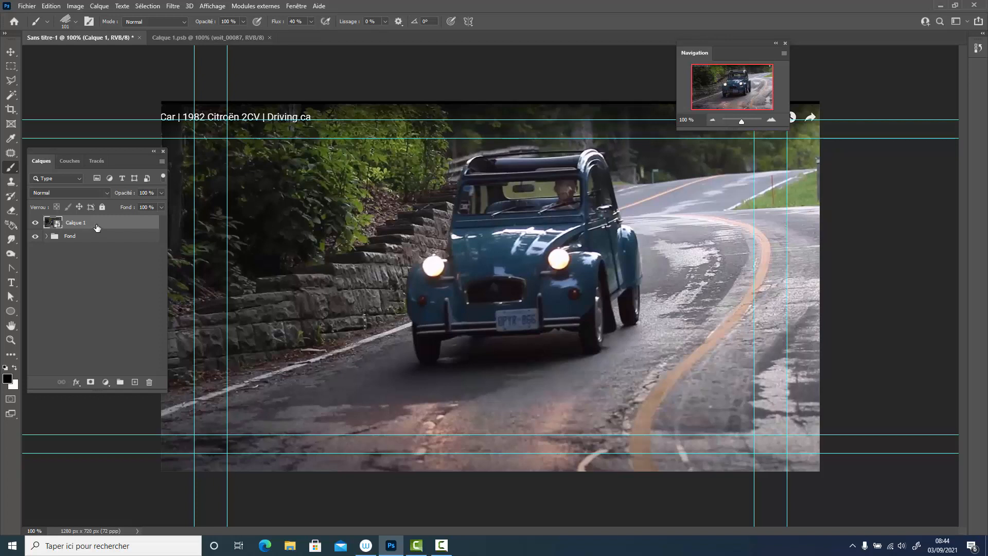
{"action": "key", "text": "ctrl+j"}
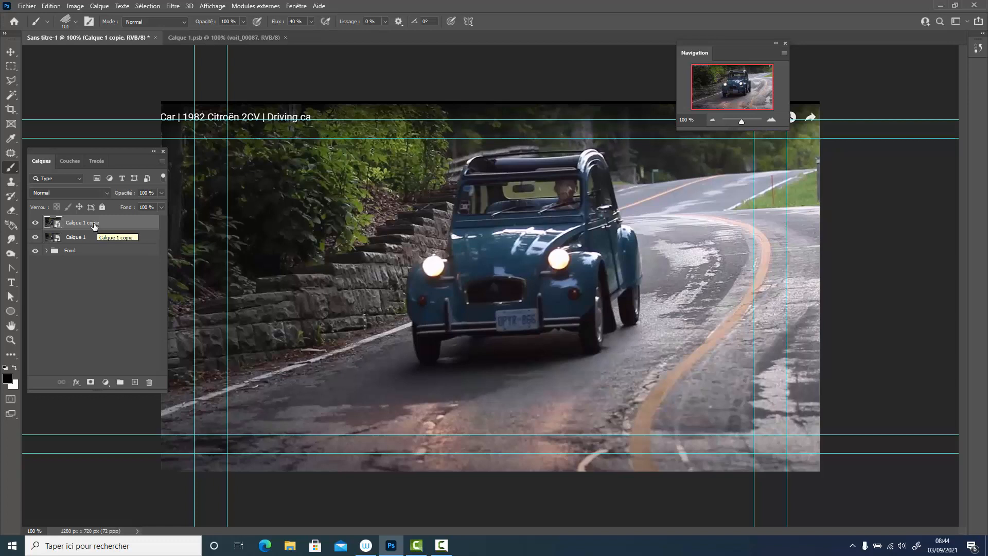
{"action": "left_click_drag", "start_coordinate": [93, 237], "coordinate": [82, 227]}
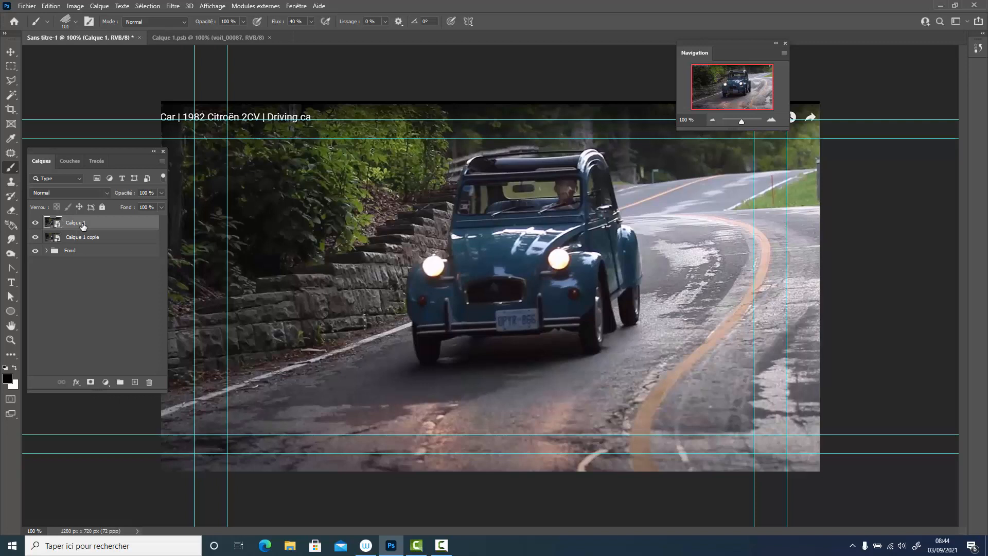
Set the opacity and fill of the Calque 1 smart object to 0 % and deselect the layer
{"action": "left_click", "coordinate": [161, 207]}
{"action": "left_click", "coordinate": [99, 308]}
{"action": "left_click", "coordinate": [121, 220]}
{"action": "left_click", "coordinate": [162, 207]}
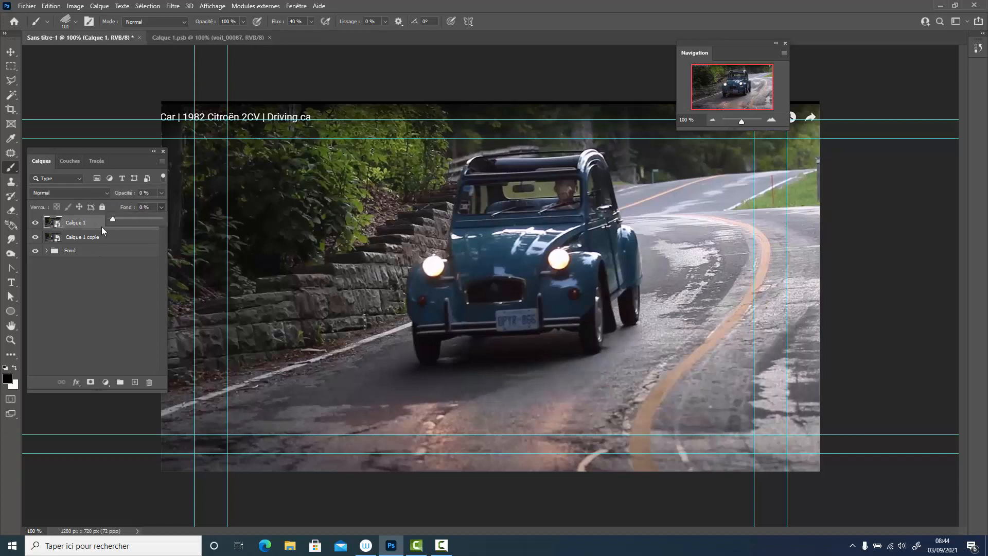
{"action": "left_click", "coordinate": [82, 303]}
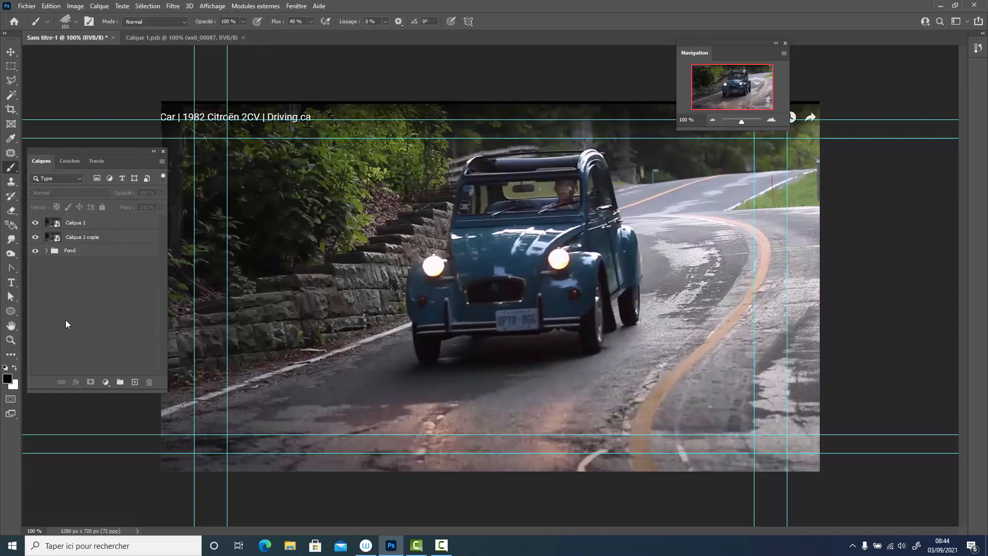
Apply a Noir et blanc adjustment with the default preset to the Calque 1 copie smart object
{"action": "left_click", "coordinate": [84, 238]}
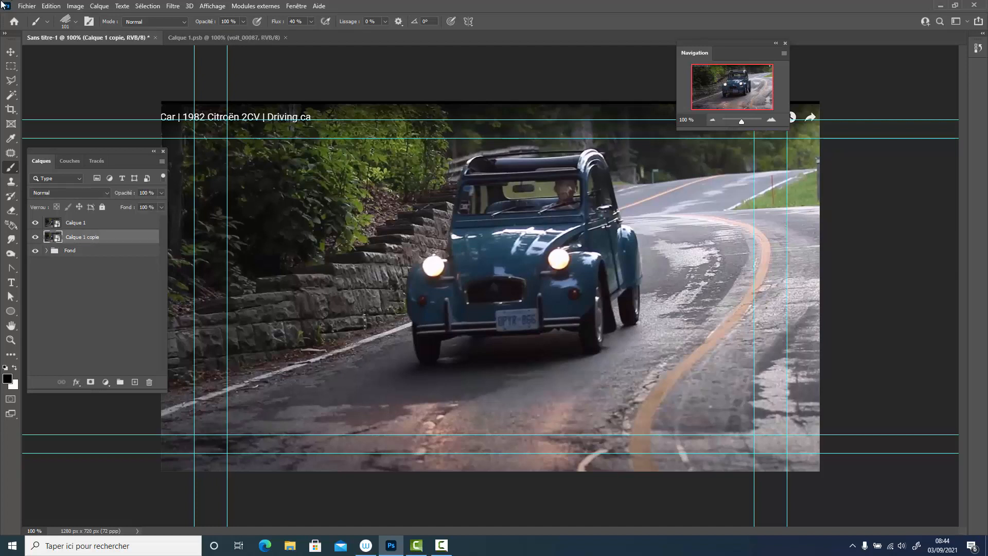
{"action": "left_click", "coordinate": [74, 6]}
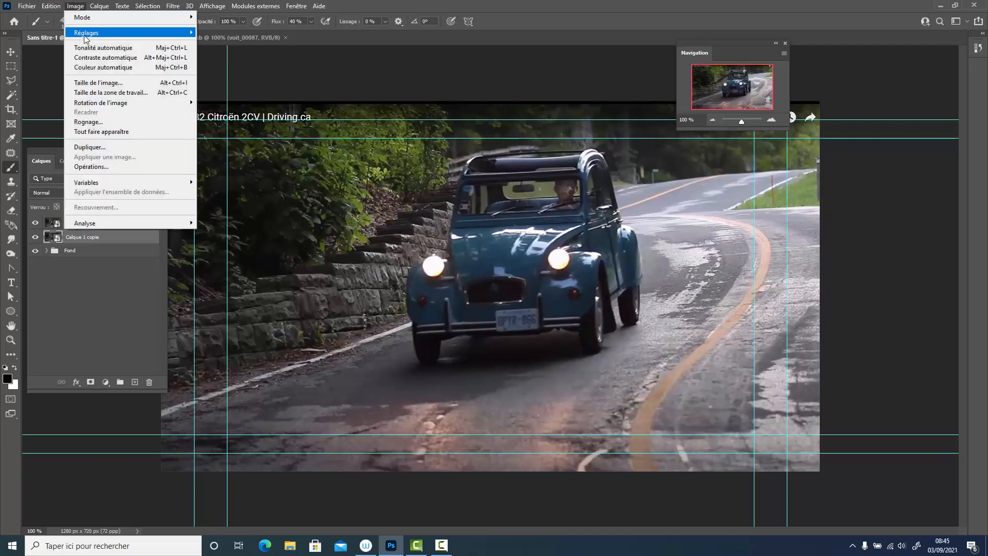
{"action": "mouse_move", "coordinate": [89, 33]}
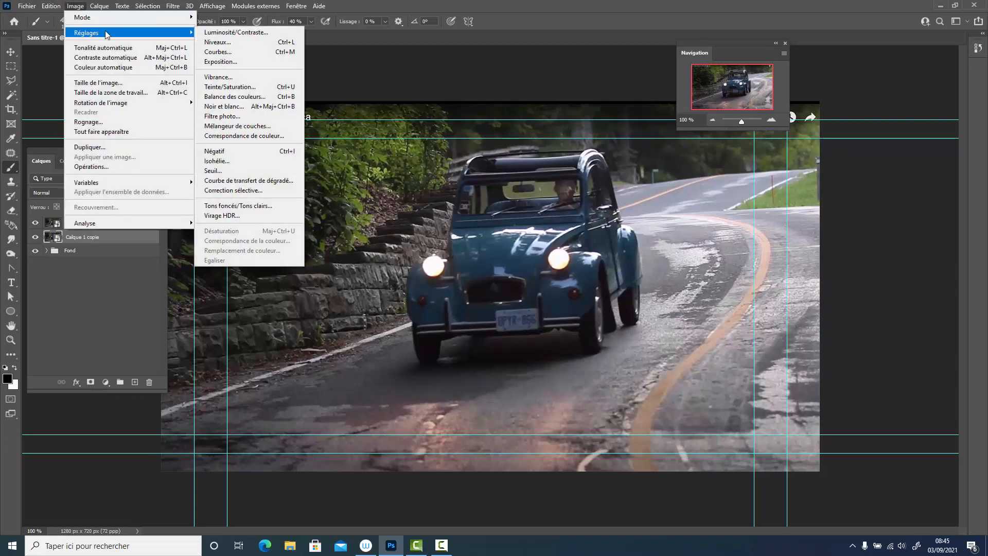
{"action": "left_click", "coordinate": [225, 106]}
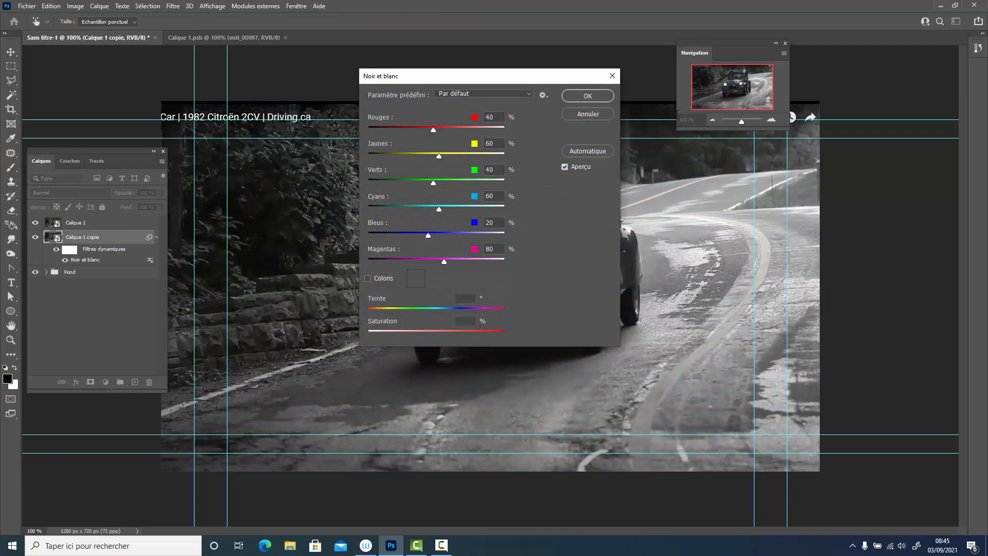
{"action": "left_click", "coordinate": [588, 97]}
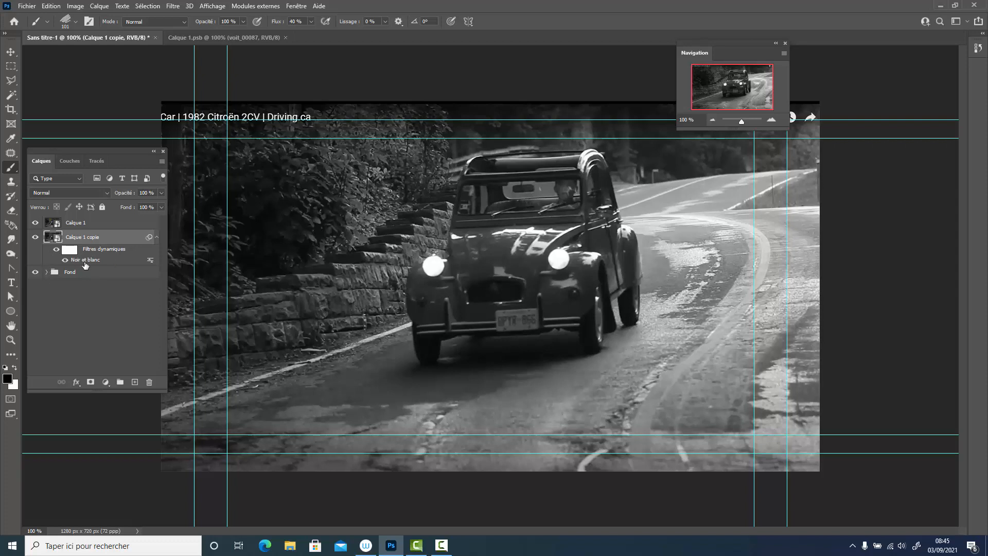
Add a layer mask to Calque 1 copie and fill it with black at 100 % opacity
{"action": "left_click", "coordinate": [65, 261]}
{"action": "left_click", "coordinate": [91, 385]}
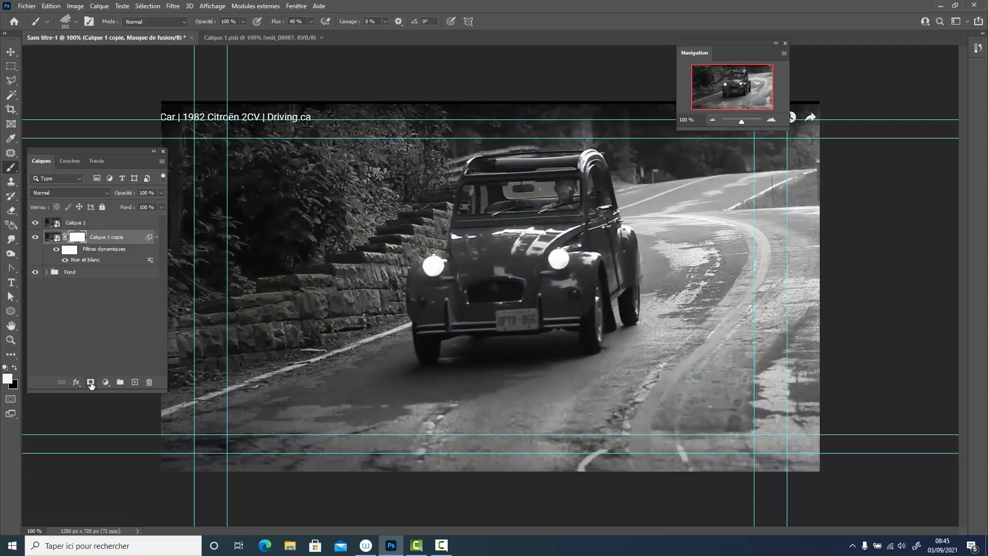
{"action": "left_click", "coordinate": [57, 8]}
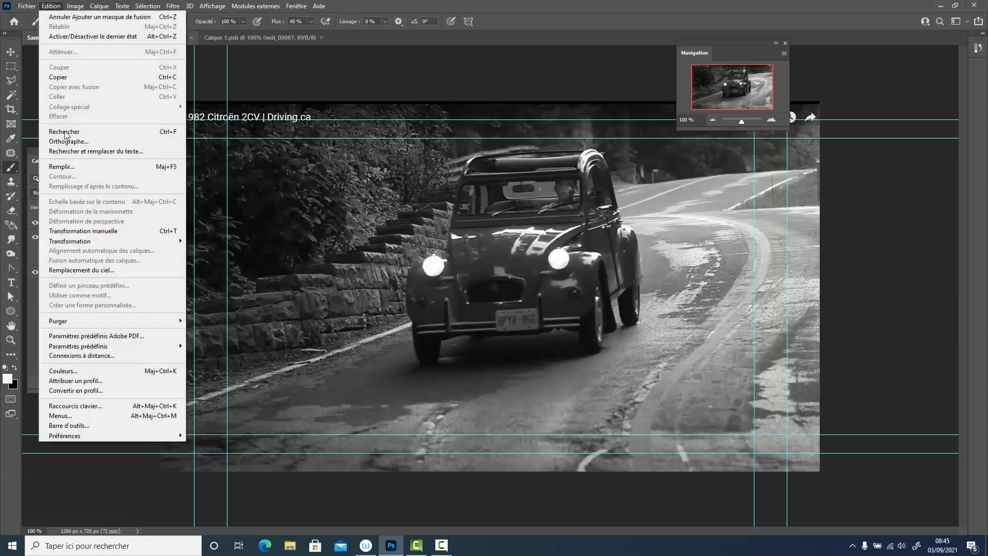
{"action": "left_click", "coordinate": [70, 168]}
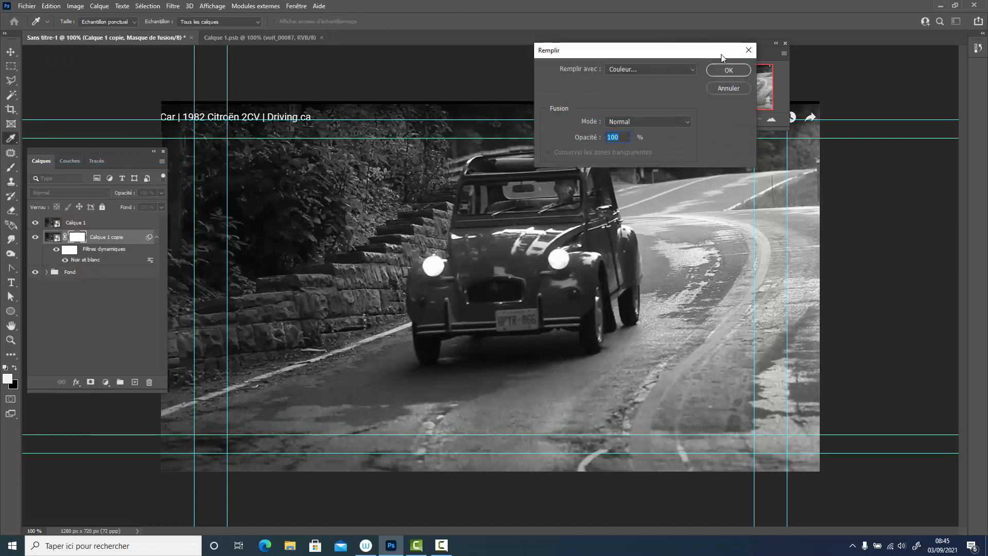
{"action": "left_click", "coordinate": [694, 68]}
{"action": "left_click", "coordinate": [620, 150]}
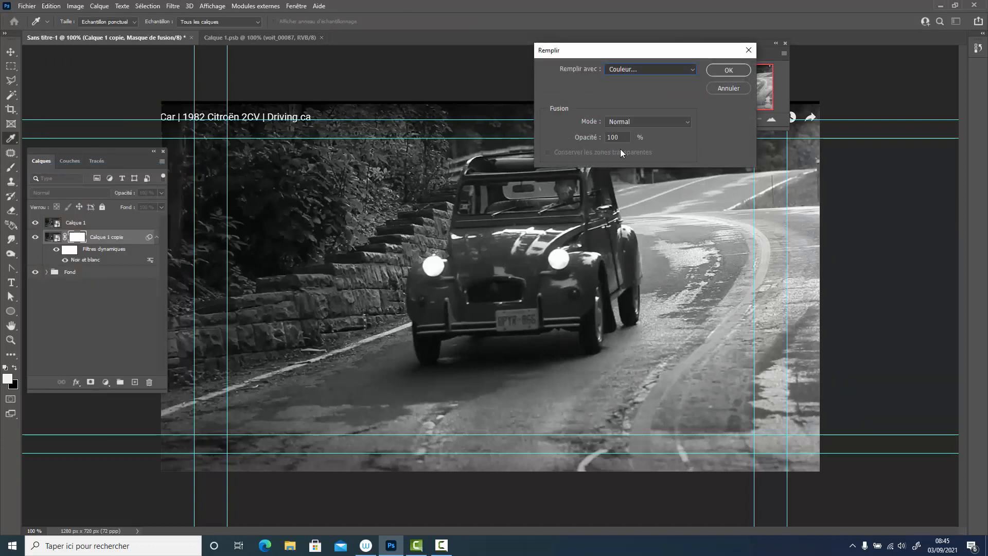
{"action": "left_click", "coordinate": [728, 71]}
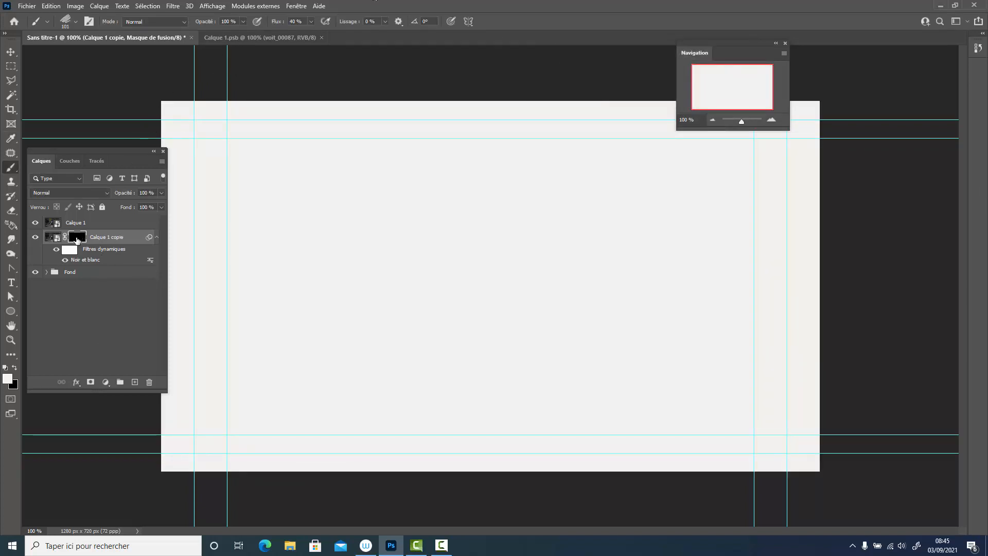
Try a diagonal hatching stroke on the mask with the recent sketch brush at 181 px, and undo it
{"action": "left_click", "coordinate": [76, 22]}
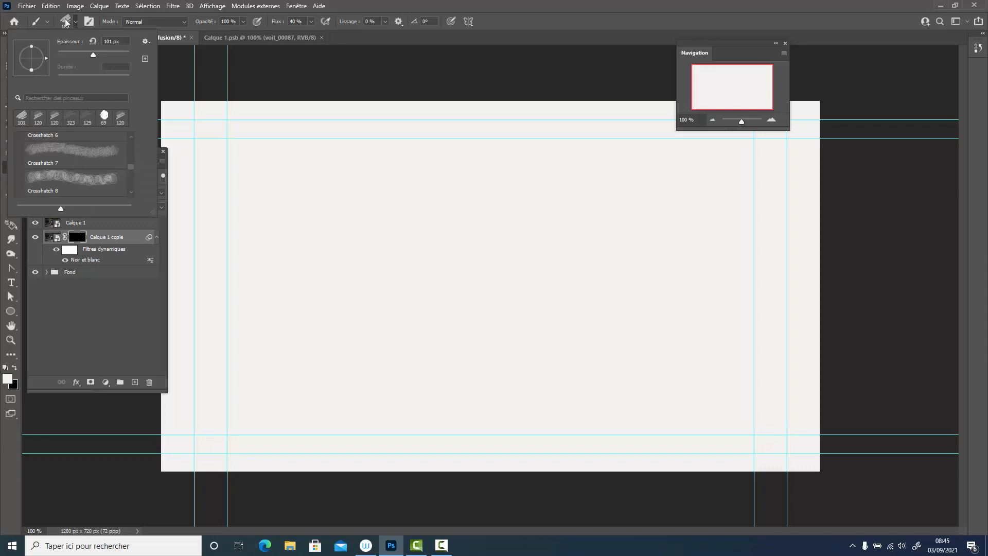
{"action": "left_click", "coordinate": [23, 123]}
{"action": "left_click", "coordinate": [105, 55]}
{"action": "mouse_move", "coordinate": [355, 227]}
{"action": "left_mouse_down"}
{"action": "mouse_move", "coordinate": [412, 205]}
{"action": "mouse_move", "coordinate": [436, 243]}
{"action": "mouse_move", "coordinate": [490, 259]}
{"action": "left_mouse_up"}
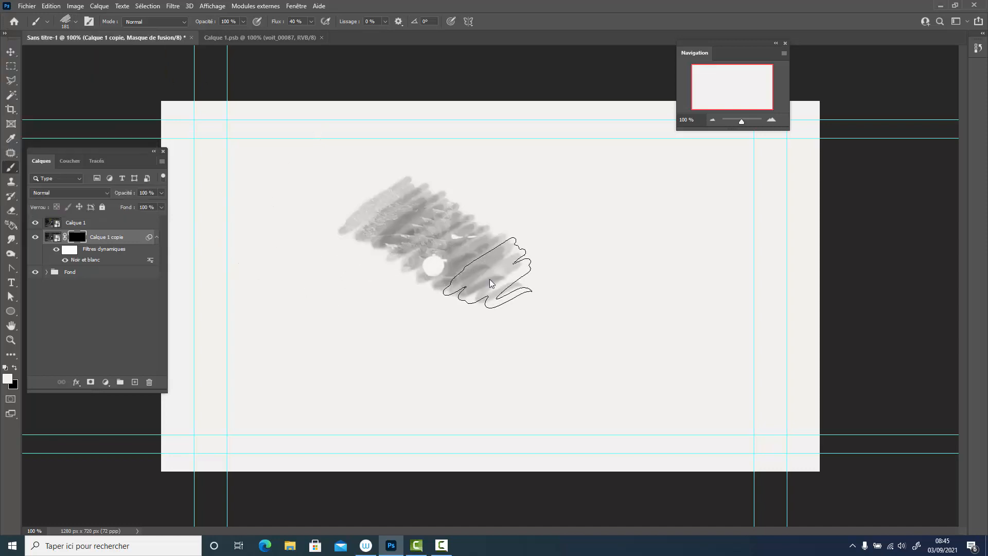
{"action": "left_click", "coordinate": [51, 6]}
{"action": "left_click", "coordinate": [57, 17]}
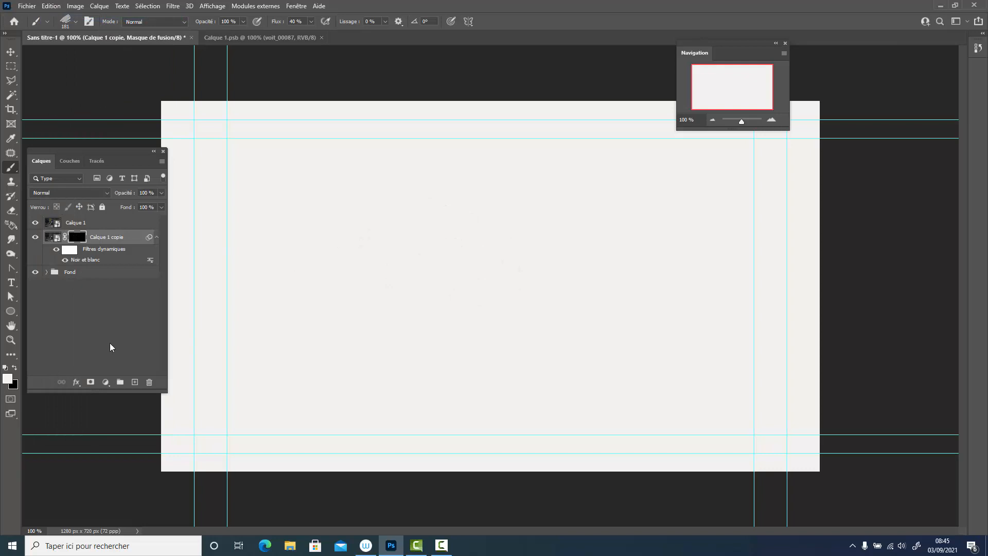
Choose the Ink_ (100) brush from Watercolor Ink Brushes 81 to 100 and set its size to 425 px
{"action": "left_click", "coordinate": [76, 21]}
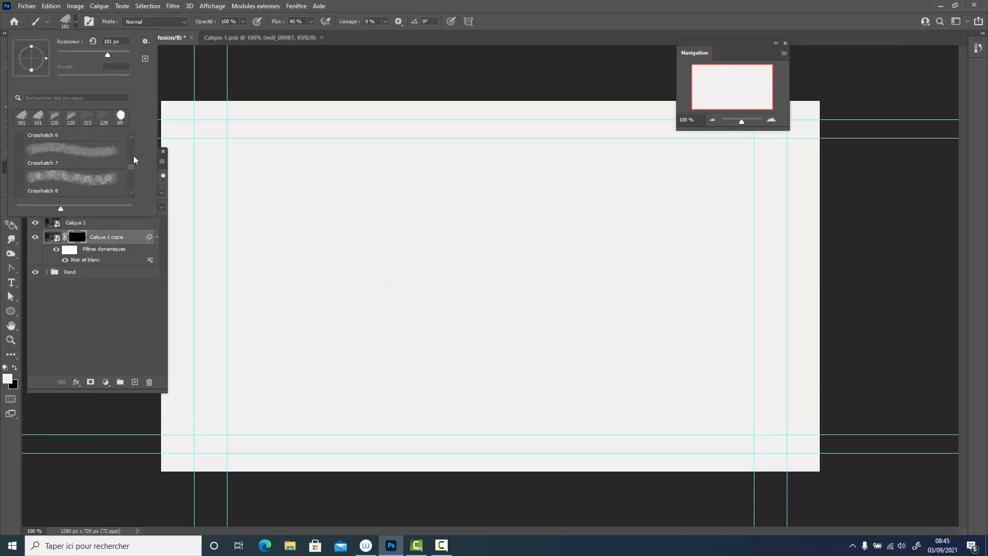
{"action": "left_click_drag", "start_coordinate": [130, 166], "coordinate": [131, 158]}
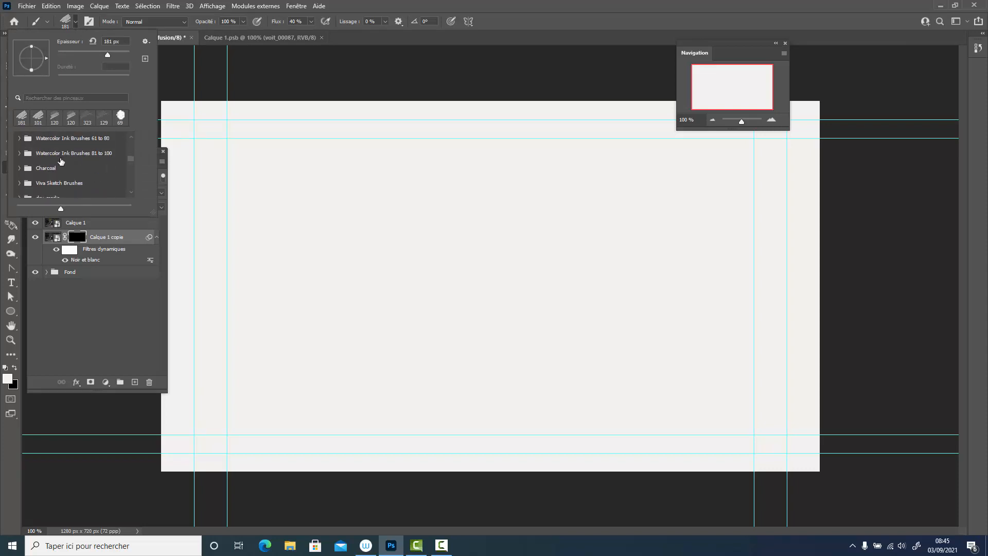
{"action": "left_click", "coordinate": [20, 152]}
{"action": "left_click", "coordinate": [72, 171]}
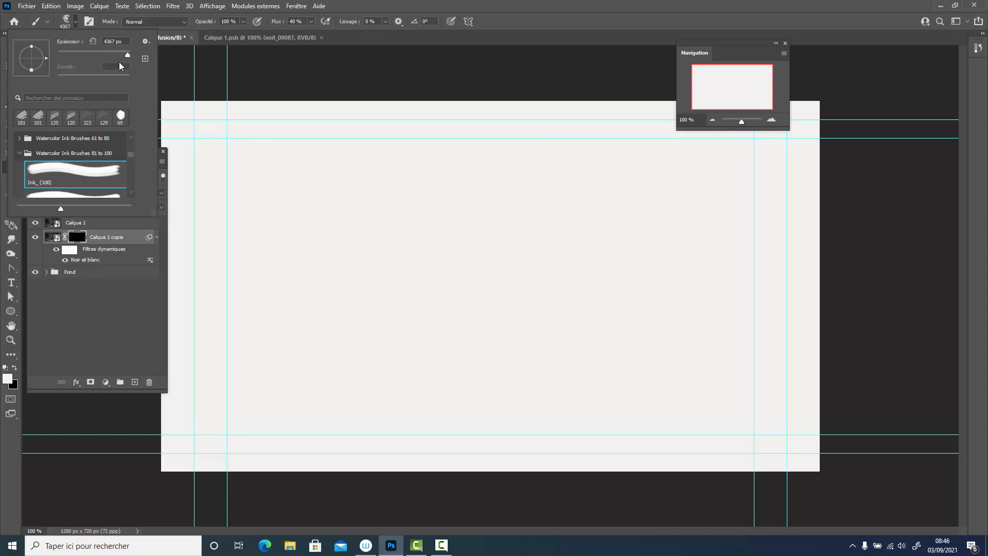
{"action": "left_click_drag", "start_coordinate": [128, 55], "coordinate": [125, 57]}
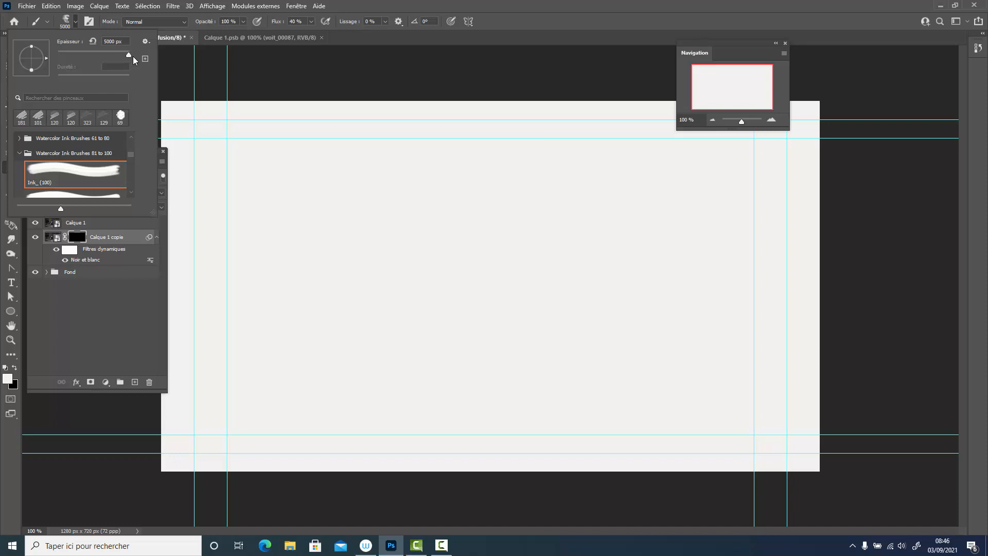
{"action": "left_click_drag", "start_coordinate": [126, 56], "coordinate": [119, 55]}
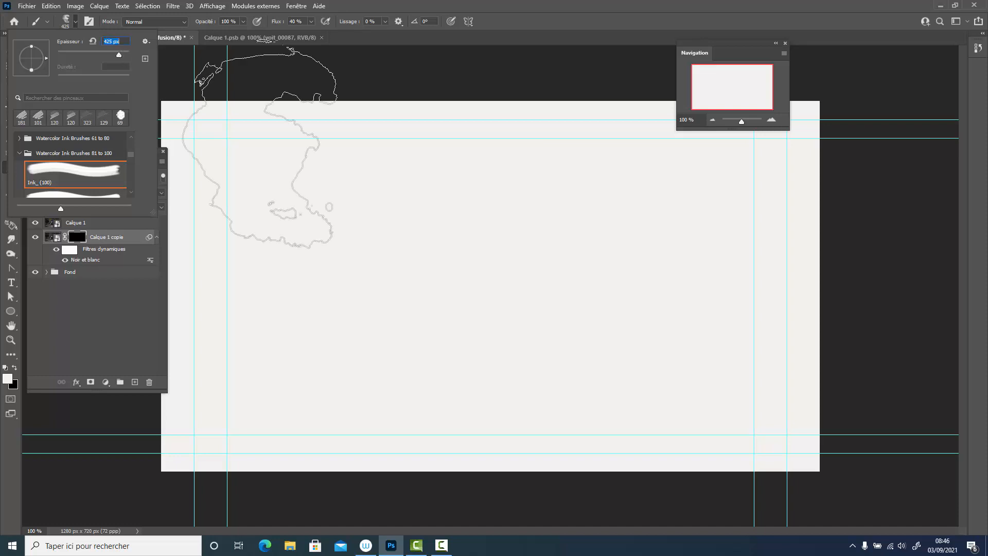
Stamp white ink blots on the Calque 1 copie mask at the left, right and lower centre of the image
{"action": "left_click", "coordinate": [374, 251]}
{"action": "left_click", "coordinate": [361, 257]}
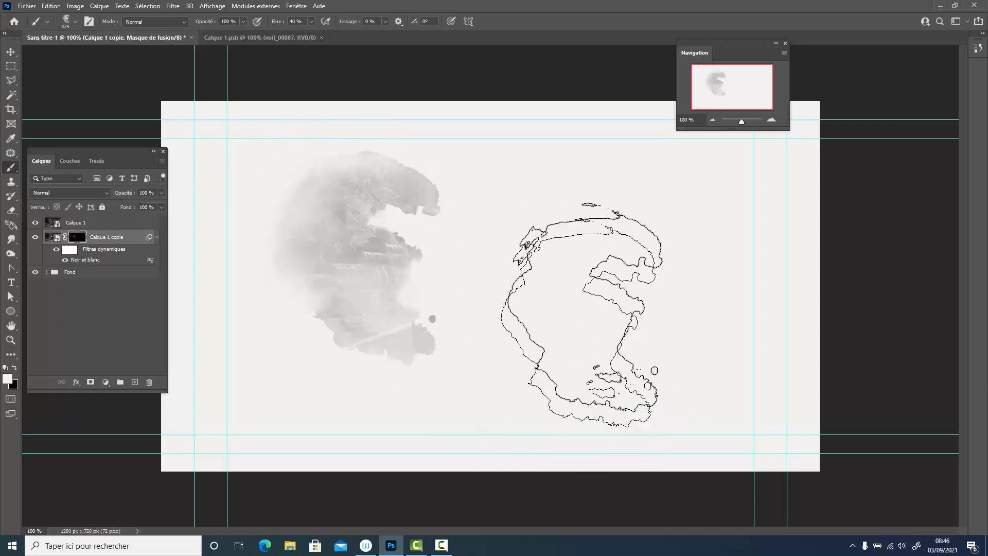
{"action": "left_click", "coordinate": [653, 247]}
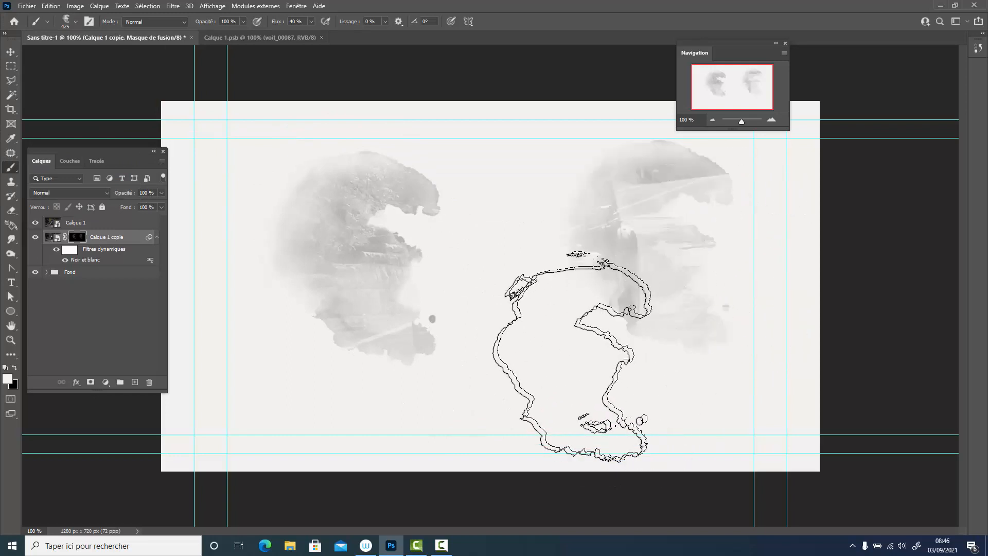
{"action": "left_click", "coordinate": [545, 365]}
{"action": "left_click", "coordinate": [448, 371]}
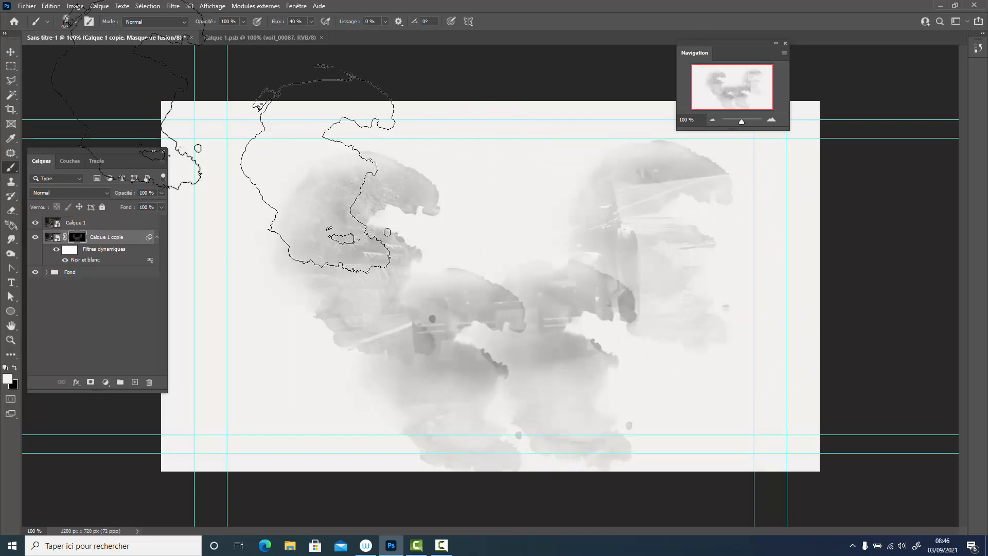
Lower the brush opacity to 62 % and stamp another ink blot on the mask over the car's upper part
{"action": "left_click", "coordinate": [244, 22]}
{"action": "left_click_drag", "start_coordinate": [246, 32], "coordinate": [225, 33]}
{"action": "left_click", "coordinate": [510, 216]}
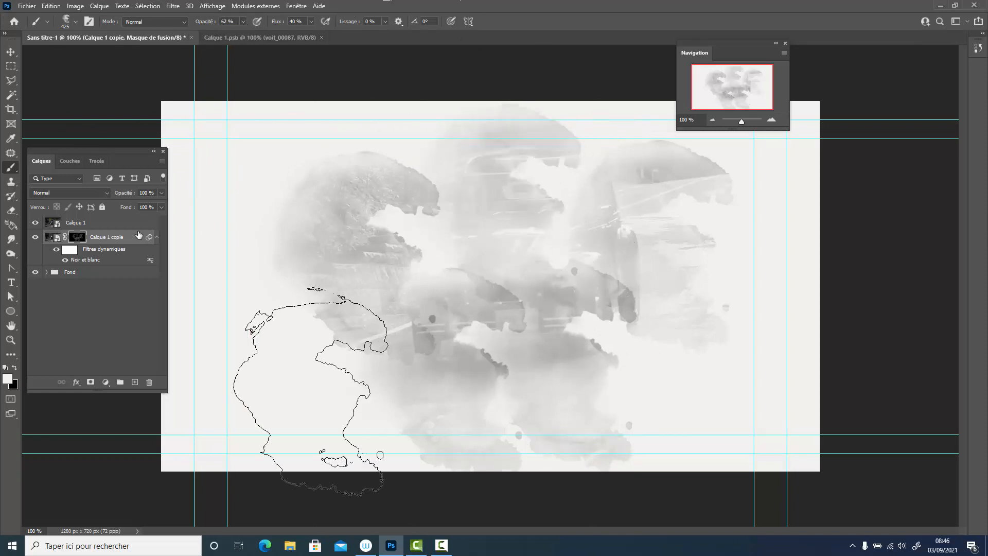
Rotate the ink brush tip to -141° and paint the mask over the car, the left scenery and the roof
{"action": "left_click", "coordinate": [75, 23]}
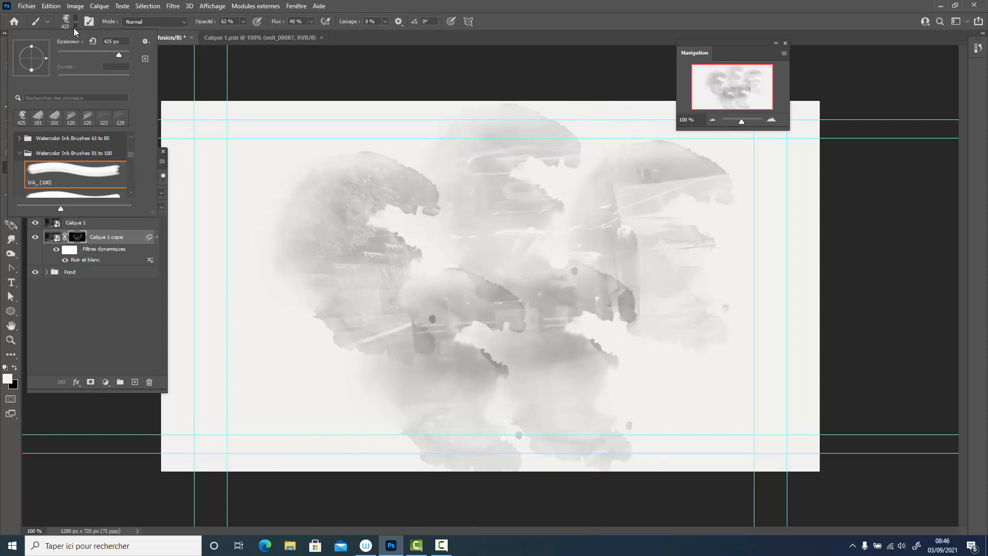
{"action": "left_click", "coordinate": [14, 72]}
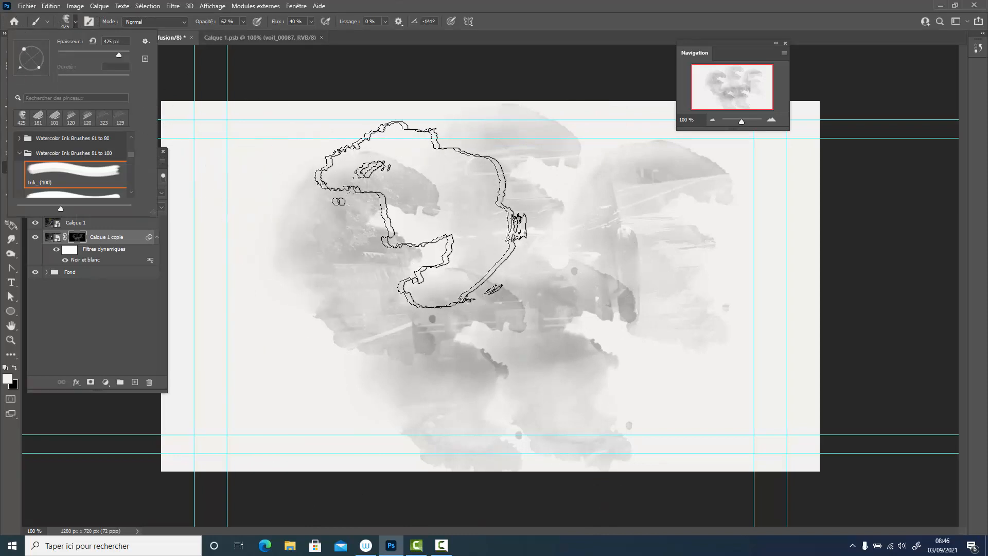
{"action": "left_click", "coordinate": [464, 263]}
{"action": "mouse_move", "coordinate": [533, 329]}
{"action": "left_mouse_down"}
{"action": "mouse_move", "coordinate": [657, 355]}
{"action": "mouse_move", "coordinate": [331, 298]}
{"action": "left_mouse_up"}
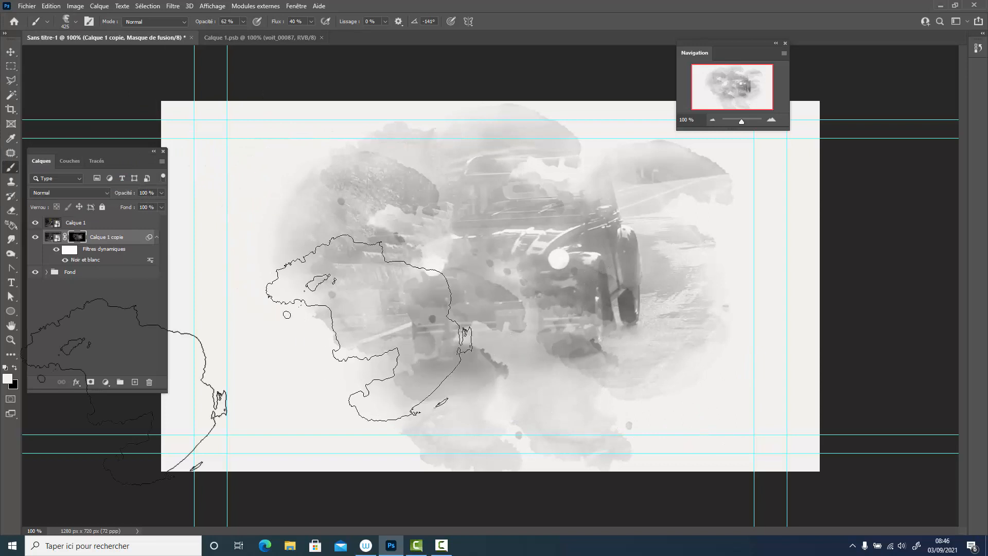
{"action": "mouse_move", "coordinate": [335, 355]}
{"action": "left_mouse_down"}
{"action": "mouse_move", "coordinate": [292, 257]}
{"action": "mouse_move", "coordinate": [297, 234]}
{"action": "left_mouse_up"}
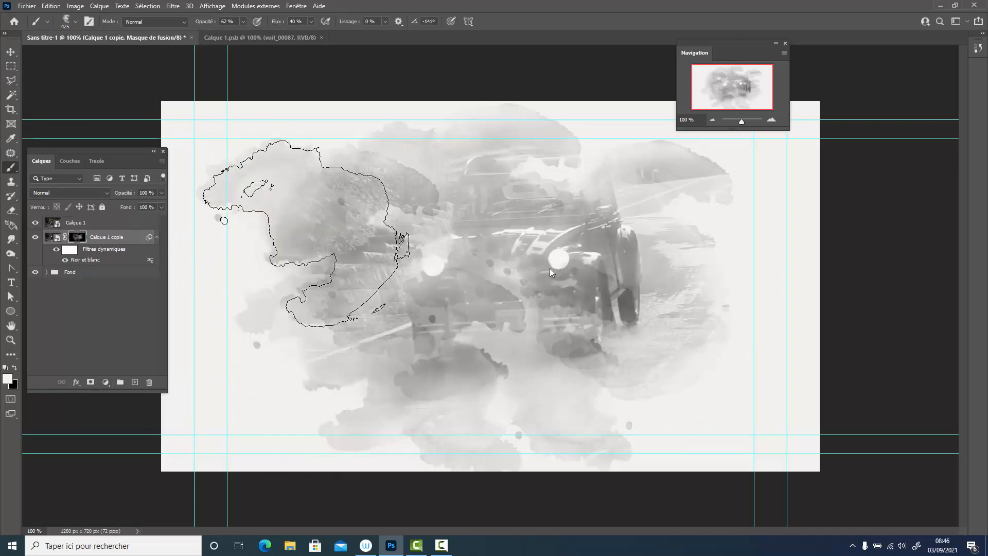
{"action": "left_click_drag", "start_coordinate": [478, 190], "coordinate": [567, 191]}
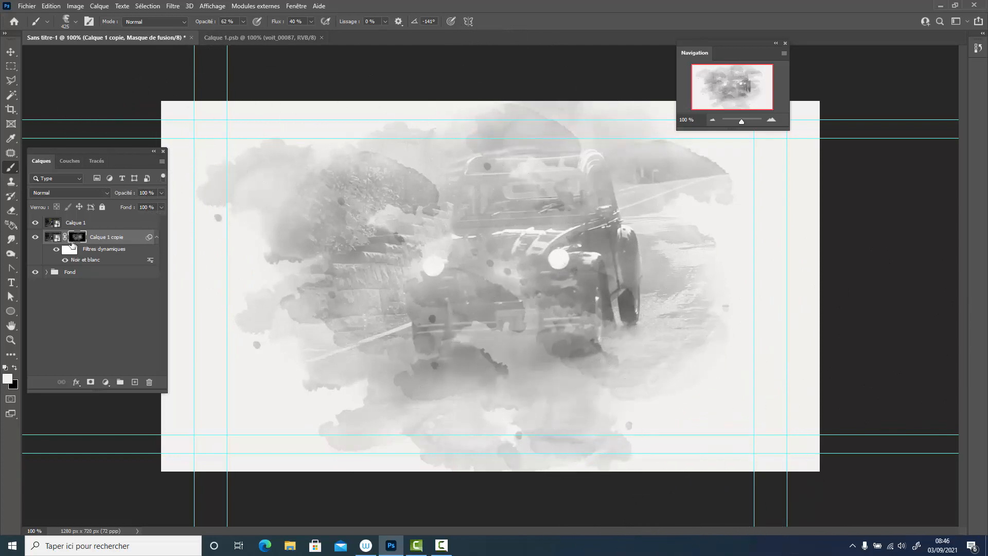
Switch to the recent 181 px hatching brush and paint white strokes on the mask over the car and left scenery
{"action": "left_click", "coordinate": [76, 23]}
{"action": "left_click", "coordinate": [54, 116]}
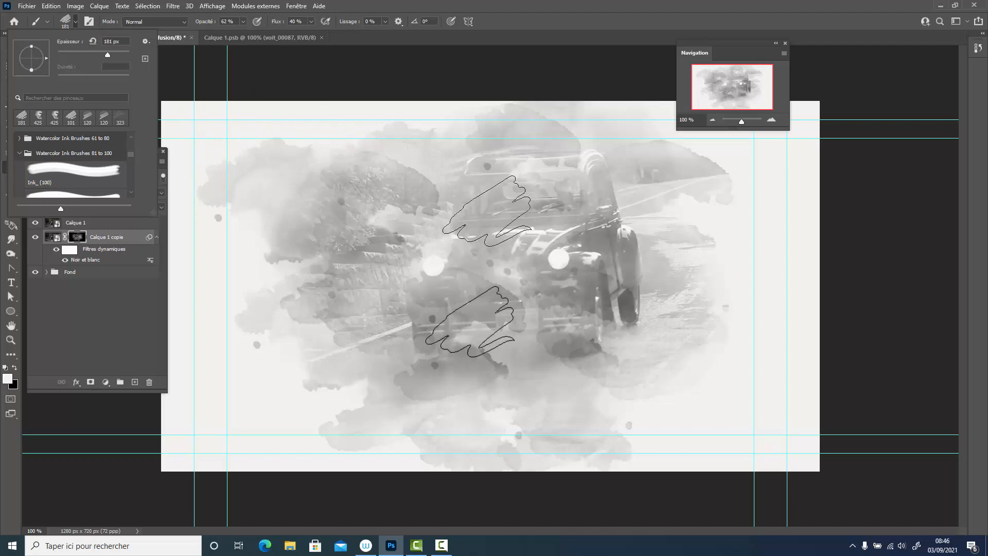
{"action": "key", "text": "Escape"}
{"action": "mouse_move", "coordinate": [463, 215]}
{"action": "left_mouse_down"}
{"action": "mouse_move", "coordinate": [496, 188]}
{"action": "mouse_move", "coordinate": [739, 264]}
{"action": "mouse_move", "coordinate": [386, 306]}
{"action": "mouse_move", "coordinate": [381, 349]}
{"action": "mouse_move", "coordinate": [586, 288]}
{"action": "mouse_move", "coordinate": [662, 289]}
{"action": "mouse_move", "coordinate": [649, 247]}
{"action": "mouse_move", "coordinate": [566, 234]}
{"action": "mouse_move", "coordinate": [521, 170]}
{"action": "mouse_move", "coordinate": [474, 169]}
{"action": "mouse_move", "coordinate": [452, 134]}
{"action": "mouse_move", "coordinate": [596, 122]}
{"action": "mouse_move", "coordinate": [582, 108]}
{"action": "mouse_move", "coordinate": [728, 165]}
{"action": "mouse_move", "coordinate": [654, 281]}
{"action": "left_mouse_up"}
{"action": "left_click_drag", "start_coordinate": [597, 194], "coordinate": [465, 307]}
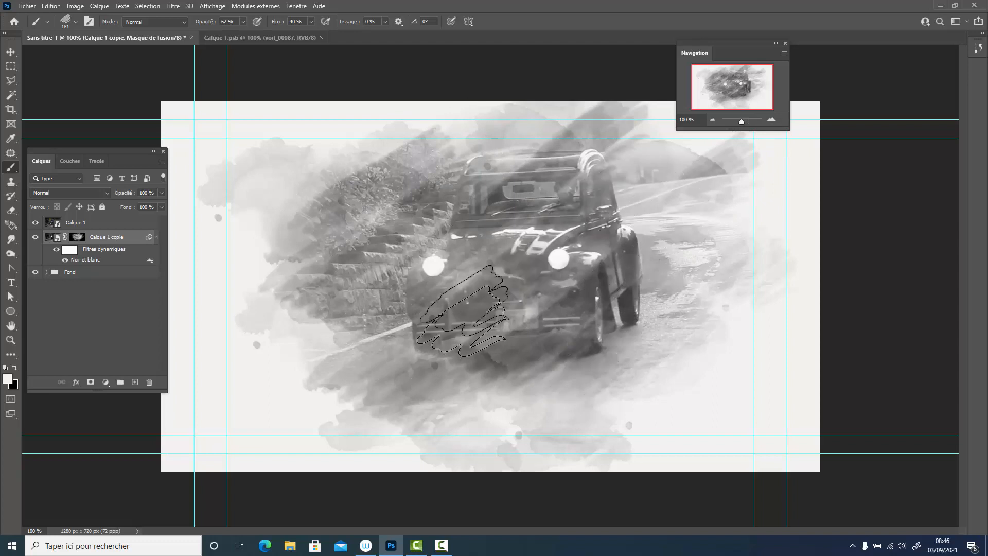
{"action": "mouse_move", "coordinate": [350, 254]}
{"action": "left_mouse_down"}
{"action": "mouse_move", "coordinate": [490, 311]}
{"action": "mouse_move", "coordinate": [298, 320]}
{"action": "mouse_move", "coordinate": [331, 371]}
{"action": "mouse_move", "coordinate": [235, 229]}
{"action": "left_mouse_up"}
{"action": "left_click_drag", "start_coordinate": [273, 203], "coordinate": [231, 258]}
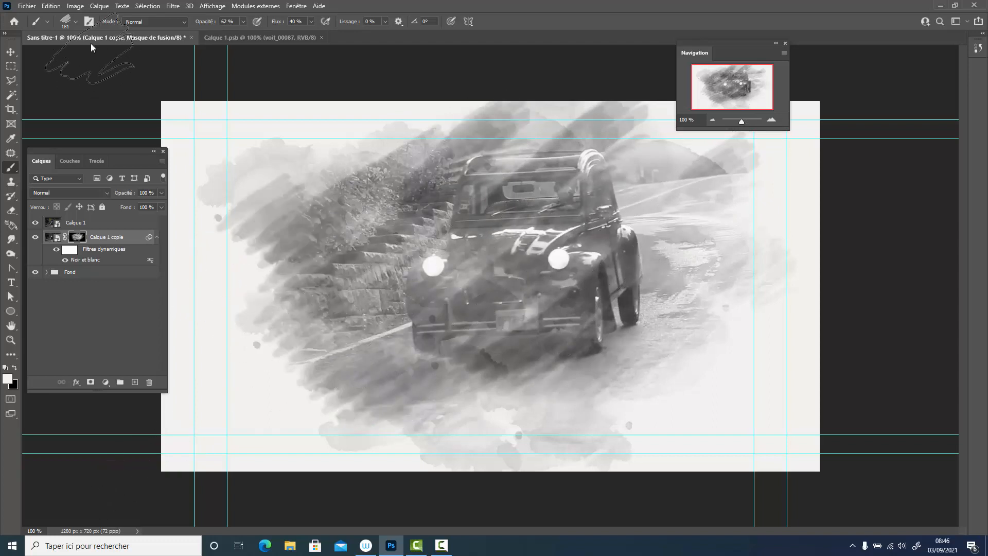
Switch to the recent 323 px hatching brush at 100 % opacity, rotate its tip to -58° and paint white strokes on the mask
{"action": "left_click", "coordinate": [75, 23]}
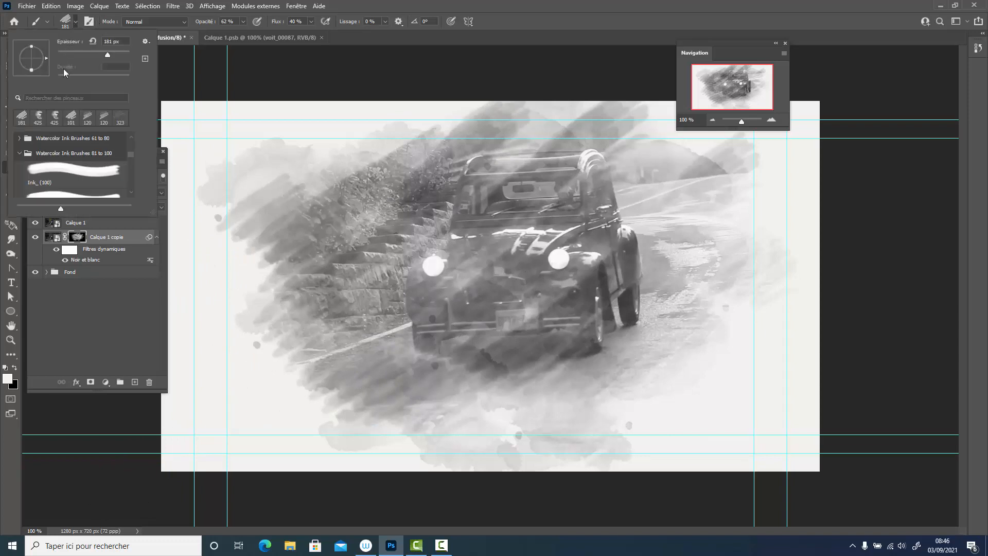
{"action": "left_click", "coordinate": [118, 118]}
{"action": "left_click", "coordinate": [244, 21]}
{"action": "left_click", "coordinate": [243, 21]}
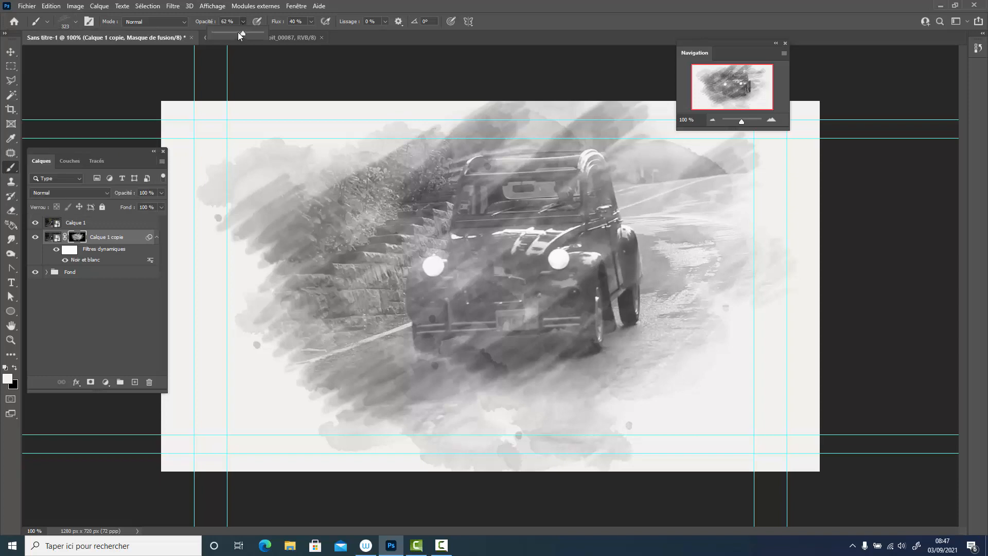
{"action": "left_click", "coordinate": [77, 22]}
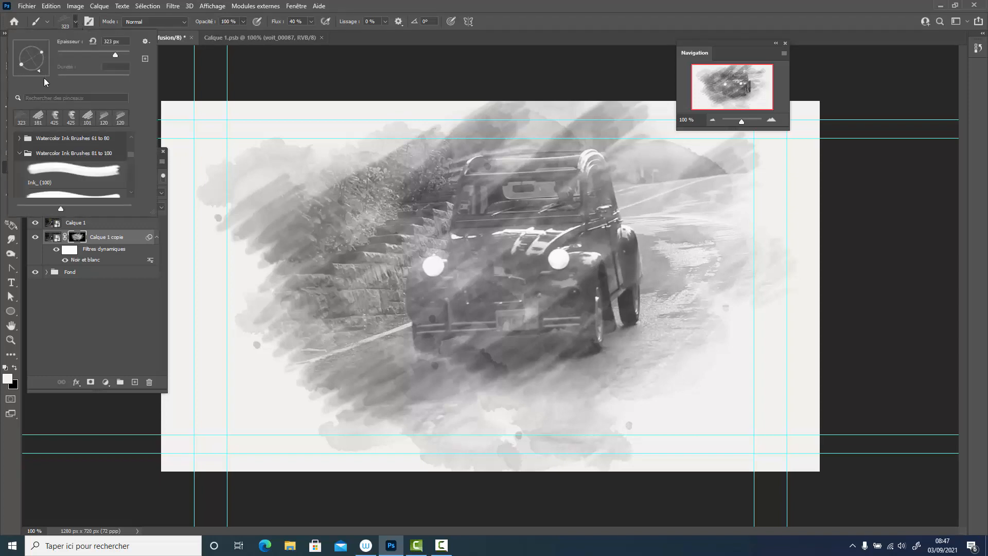
{"action": "key", "text": "Escape"}
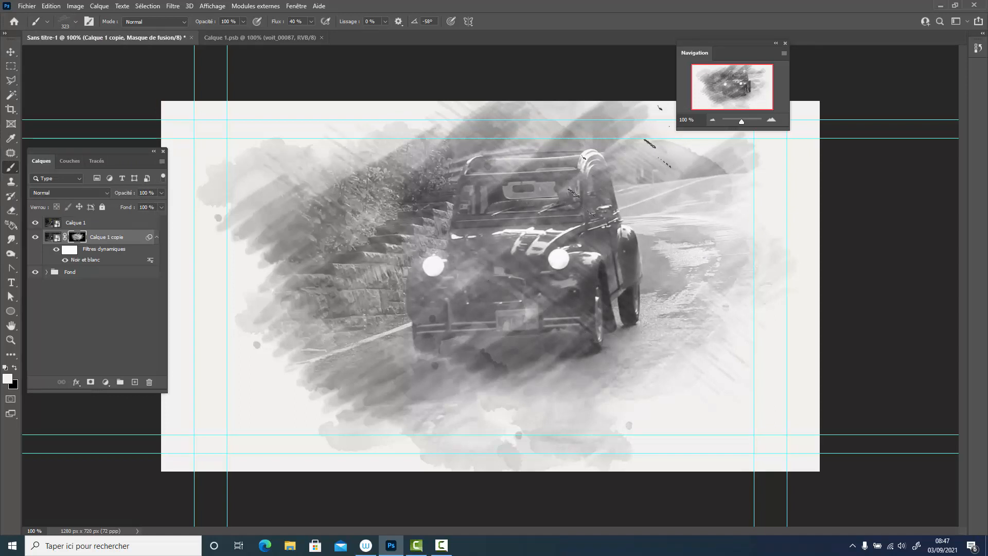
Rotate the 323 px brush tip to -146° and paint crossing hatch strokes on the mask over the scenery and car
{"action": "left_click", "coordinate": [76, 22]}
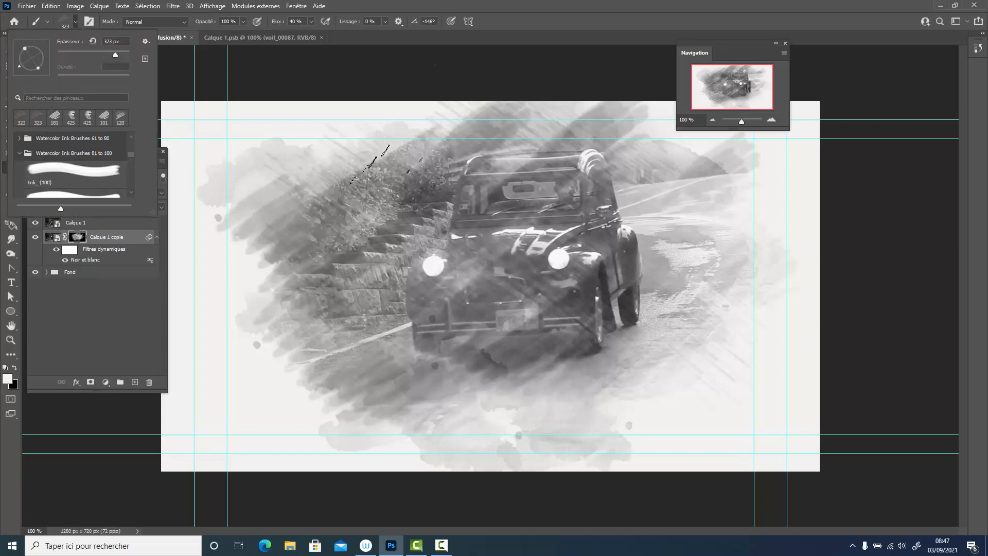
{"action": "left_click", "coordinate": [376, 165]}
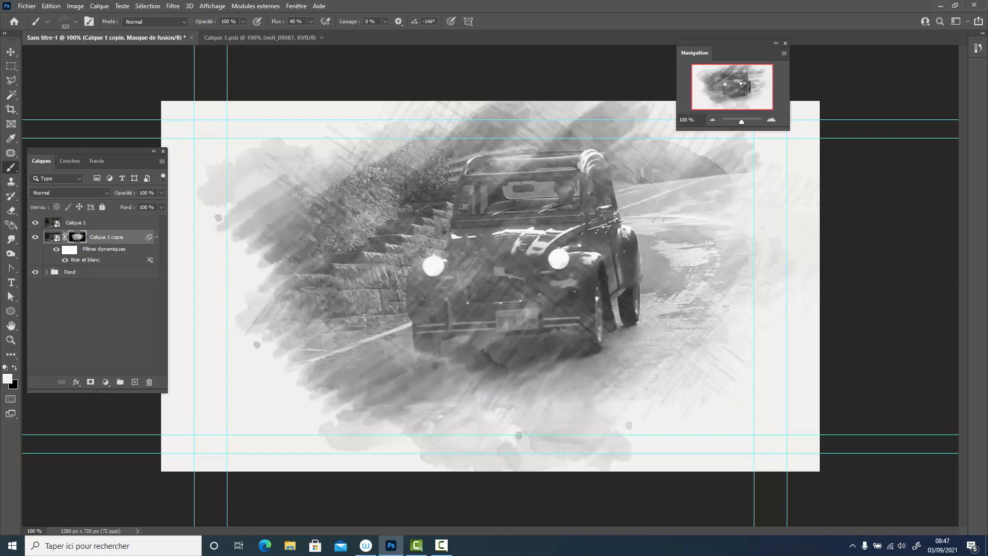
{"action": "left_click", "coordinate": [695, 154]}
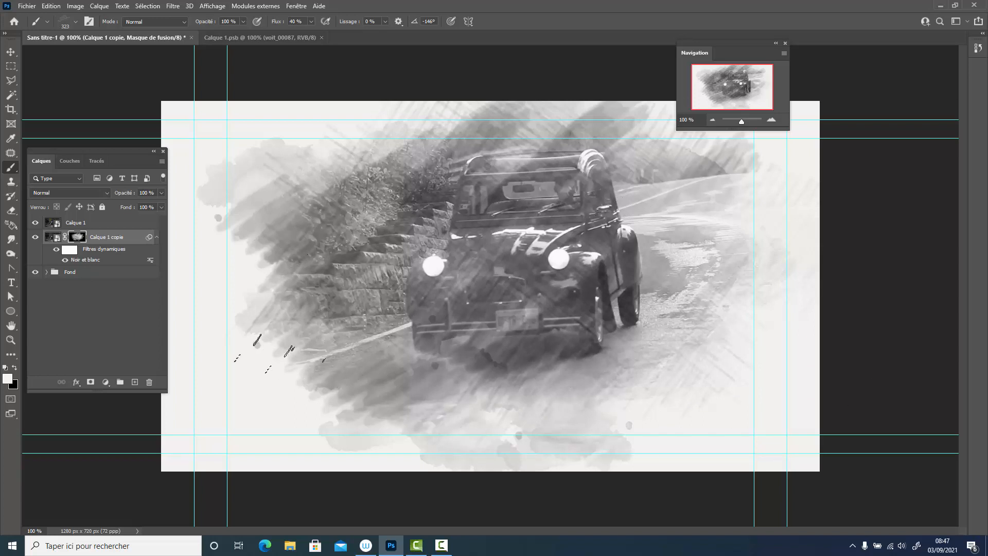
Group the Calque 1 copie layer into a new group named Effets
{"action": "right_click", "coordinate": [118, 241]}
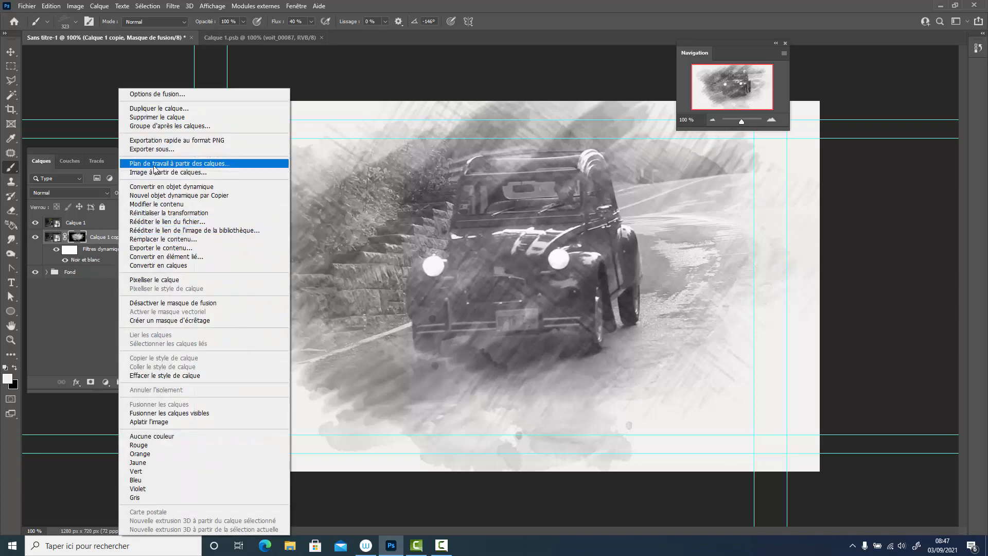
{"action": "left_click", "coordinate": [156, 126]}
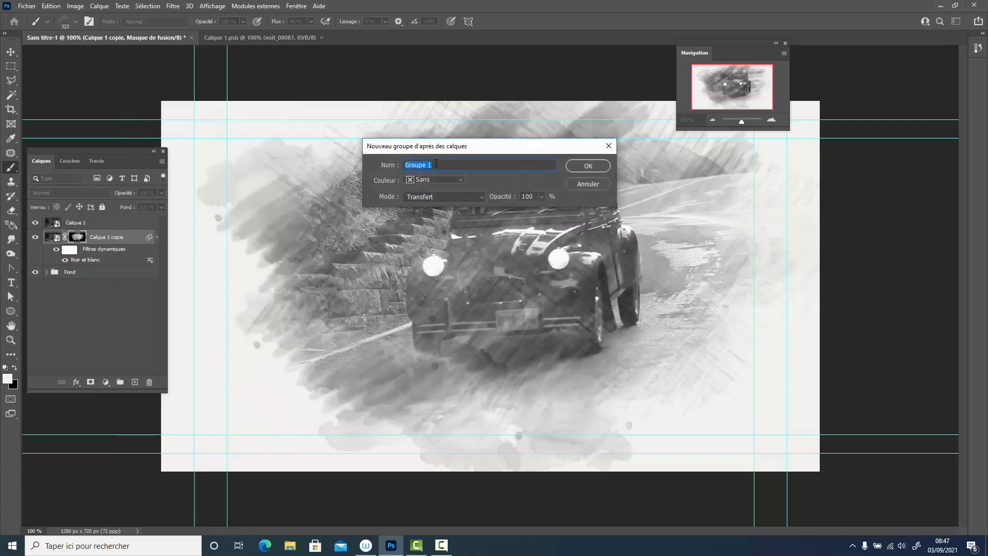
{"action": "type", "text": "E"}
{"action": "key", "text": "Return"}
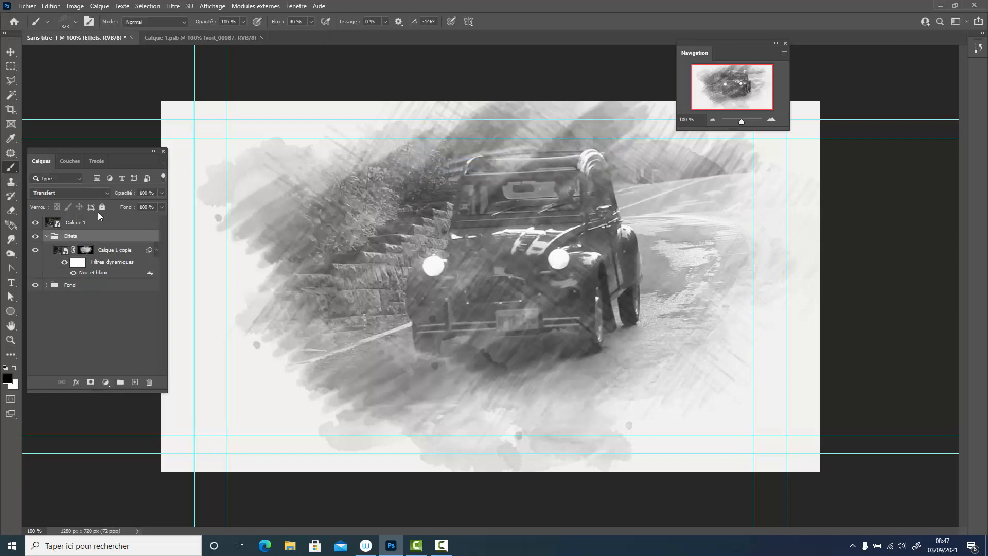
Duplicate Calque 1 copie inside the Effets group and set the duplicate to Densité couleur - blending at 46 % opacity
{"action": "left_click", "coordinate": [137, 251]}
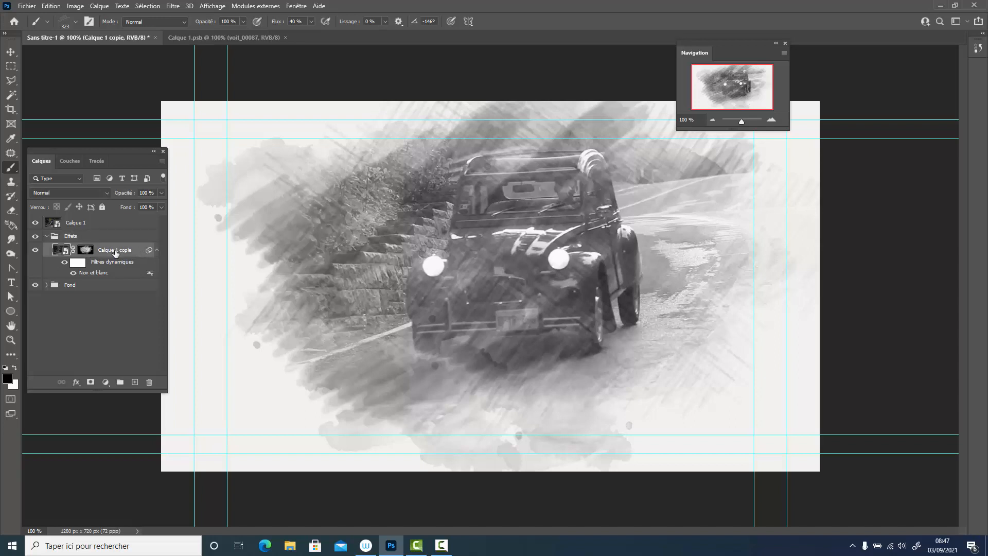
{"action": "key", "text": "ctrl+j"}
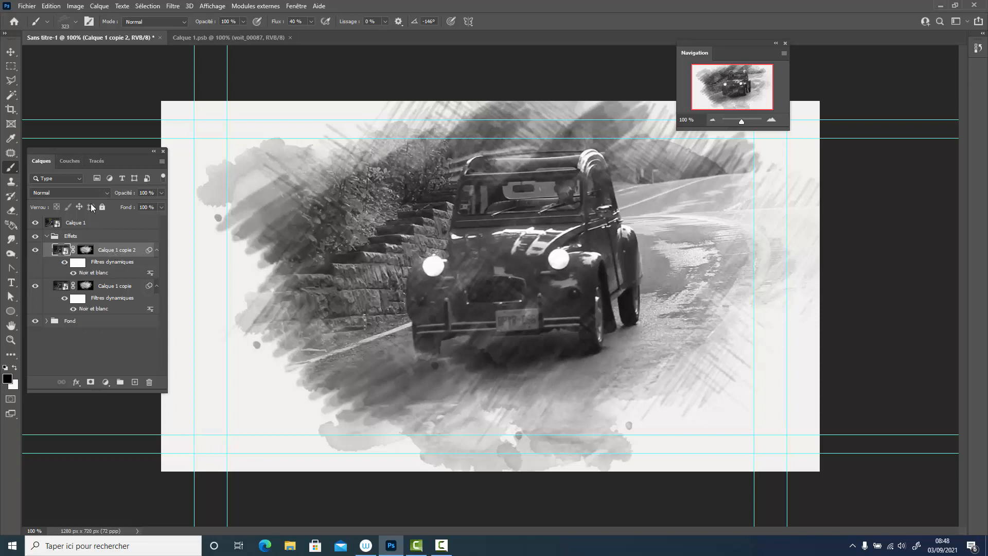
{"action": "left_click", "coordinate": [107, 193]}
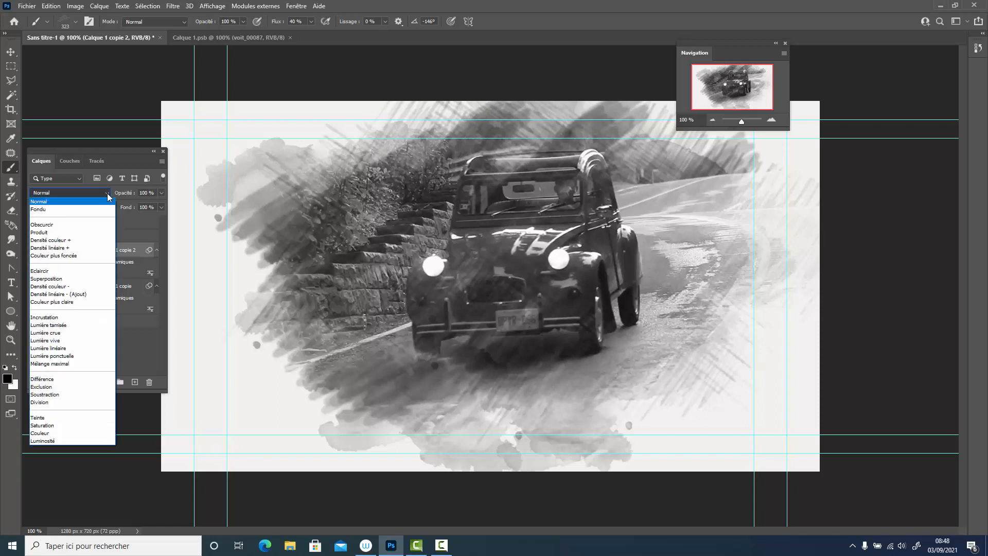
{"action": "left_click", "coordinate": [70, 286]}
{"action": "left_click", "coordinate": [162, 193]}
{"action": "left_click_drag", "start_coordinate": [138, 208], "coordinate": [135, 208]}
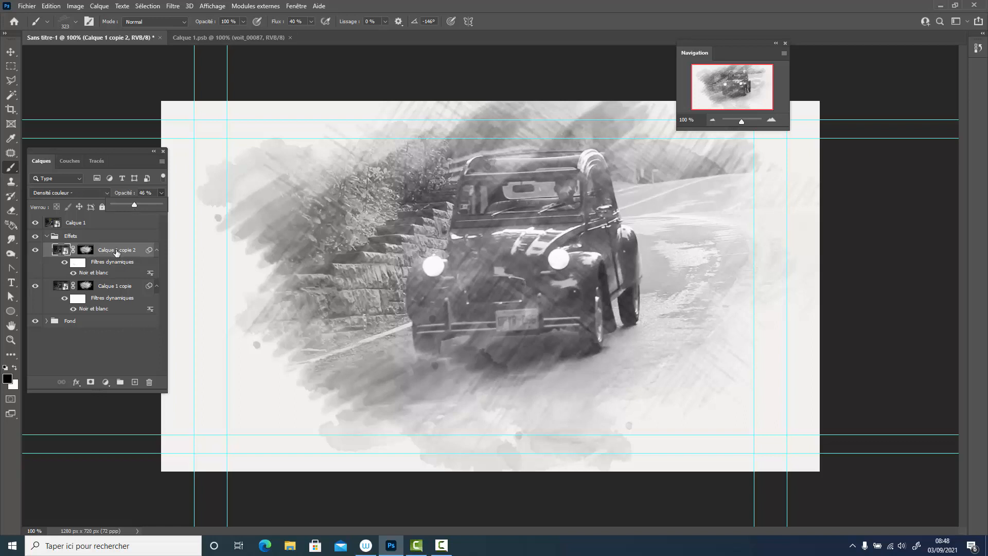
Invert Calque 1 copie 2 with the Négatif adjustment as a smart filter
{"action": "left_click", "coordinate": [54, 8]}
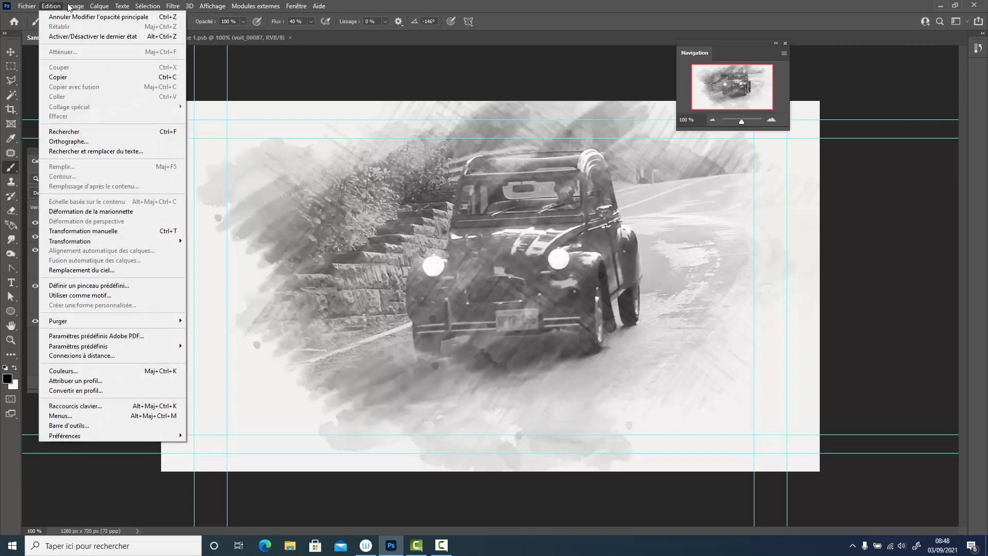
{"action": "mouse_move", "coordinate": [97, 35]}
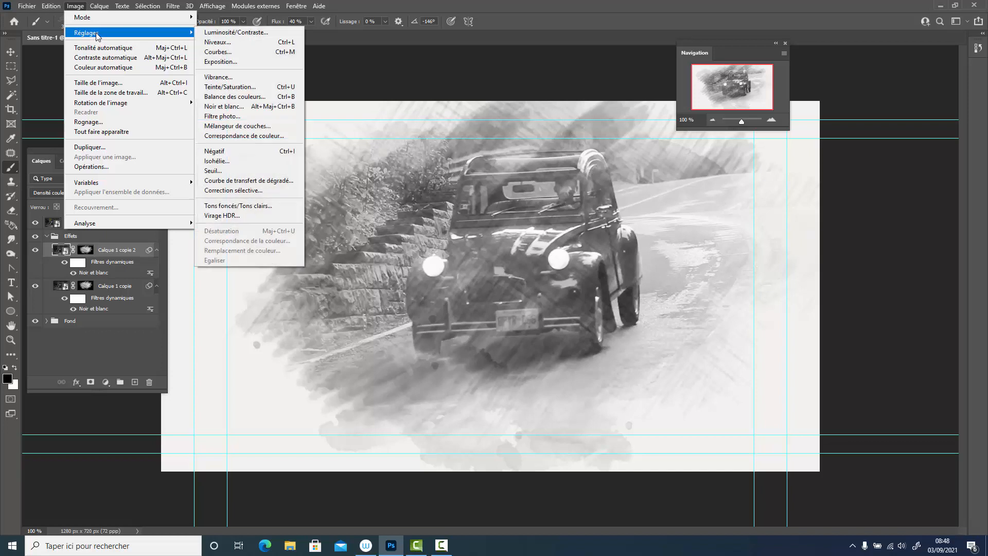
{"action": "left_click", "coordinate": [224, 153]}
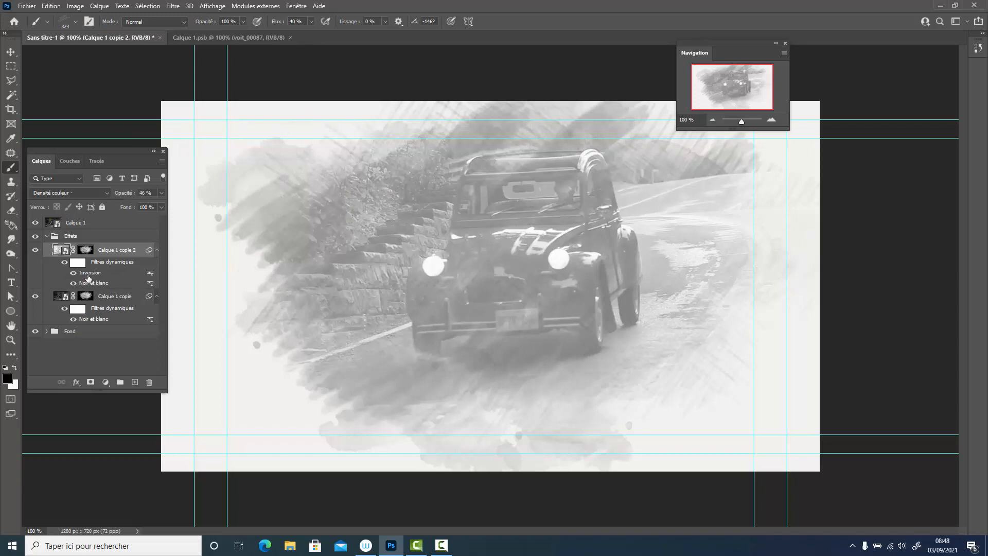
{"action": "left_click", "coordinate": [76, 6]}
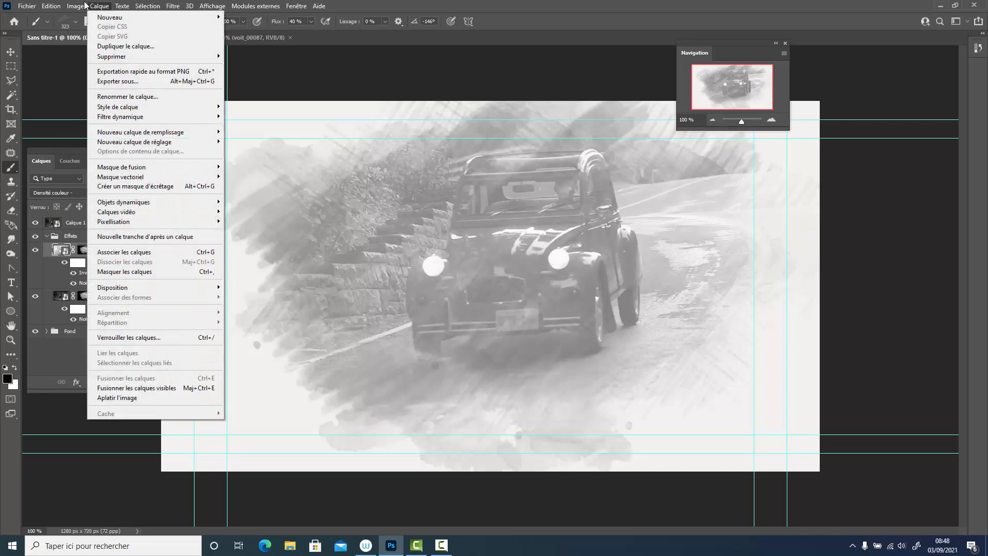
{"action": "mouse_move", "coordinate": [103, 36]}
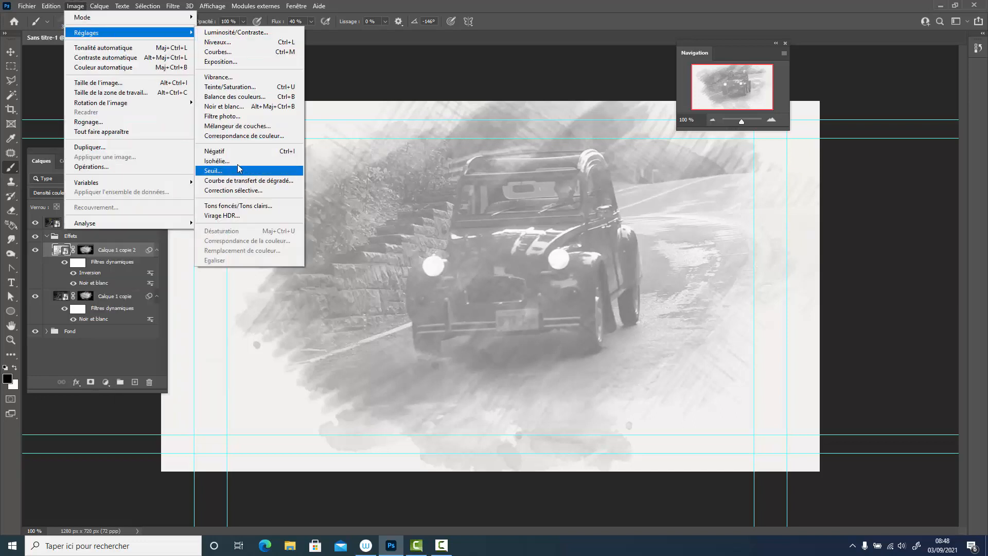
{"action": "key", "text": "Escape"}
{"action": "key", "text": "Escape"}
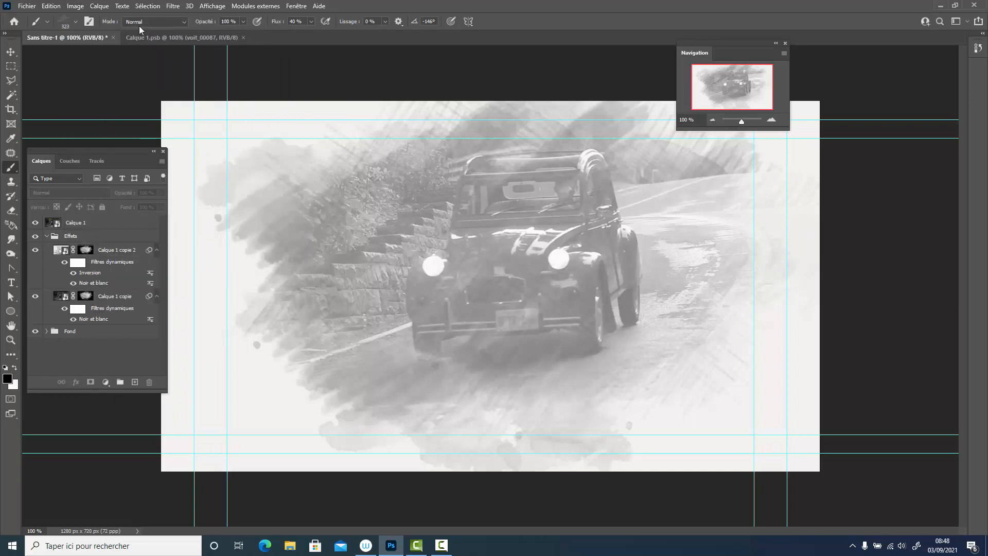
Apply the Minimum filter to Calque 1 copie 2 with a radius of 2,1 pixels, preserving Arrondi
{"action": "left_click", "coordinate": [174, 7]}
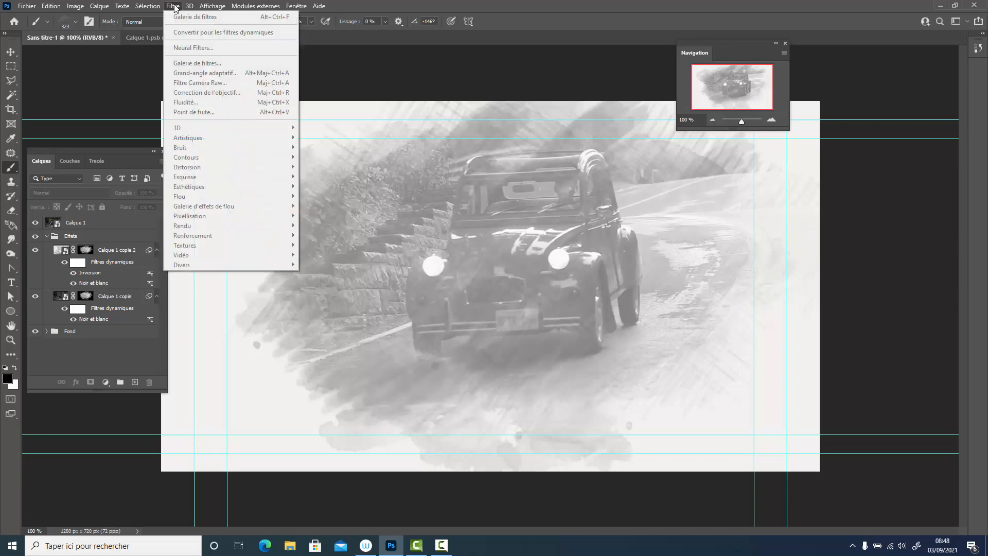
{"action": "left_click", "coordinate": [110, 251]}
{"action": "left_click", "coordinate": [173, 6]}
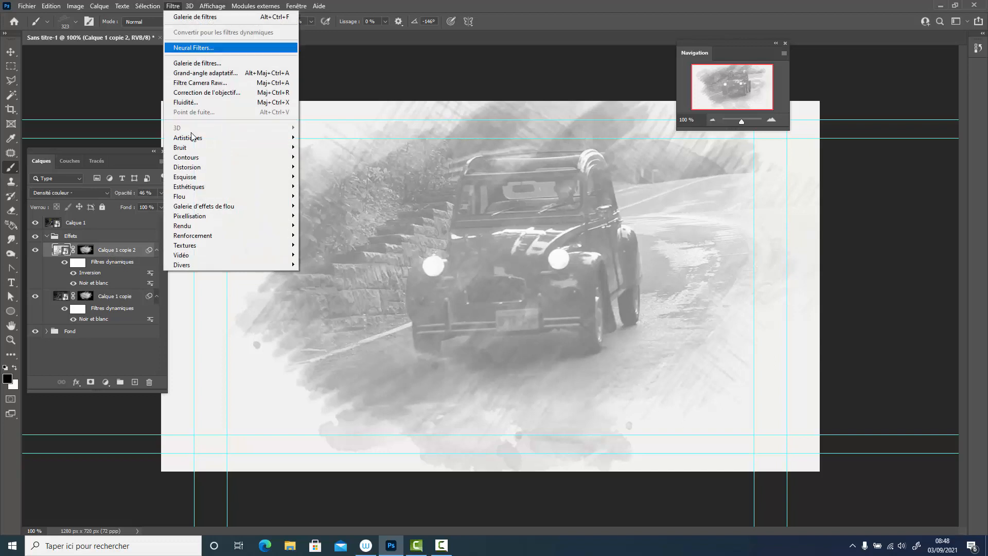
{"action": "mouse_move", "coordinate": [211, 265]}
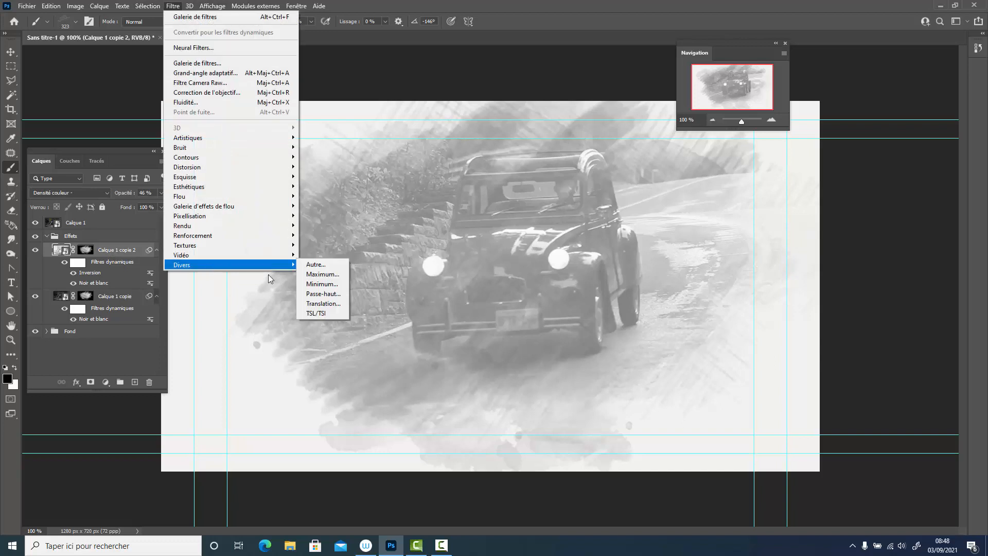
{"action": "left_click", "coordinate": [322, 284]}
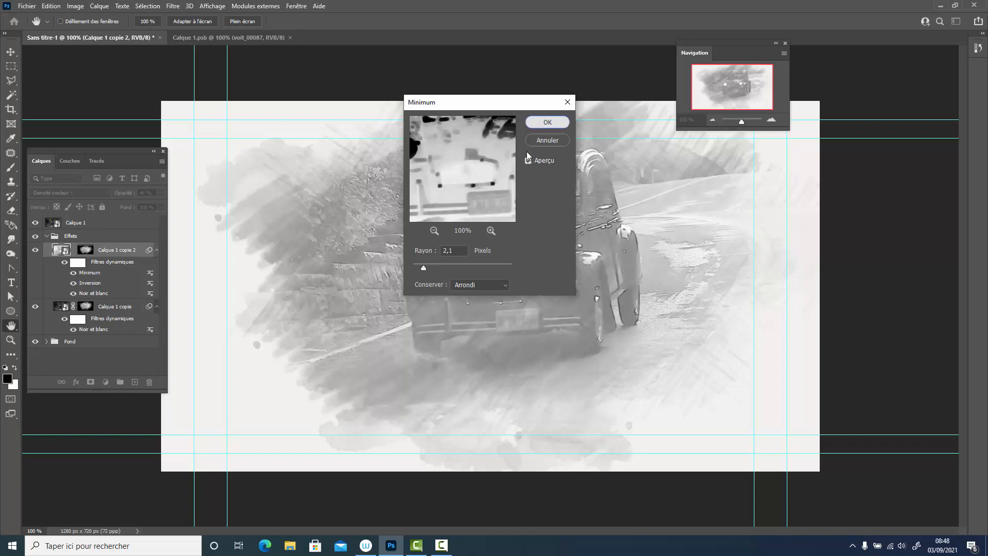
{"action": "left_click", "coordinate": [547, 122]}
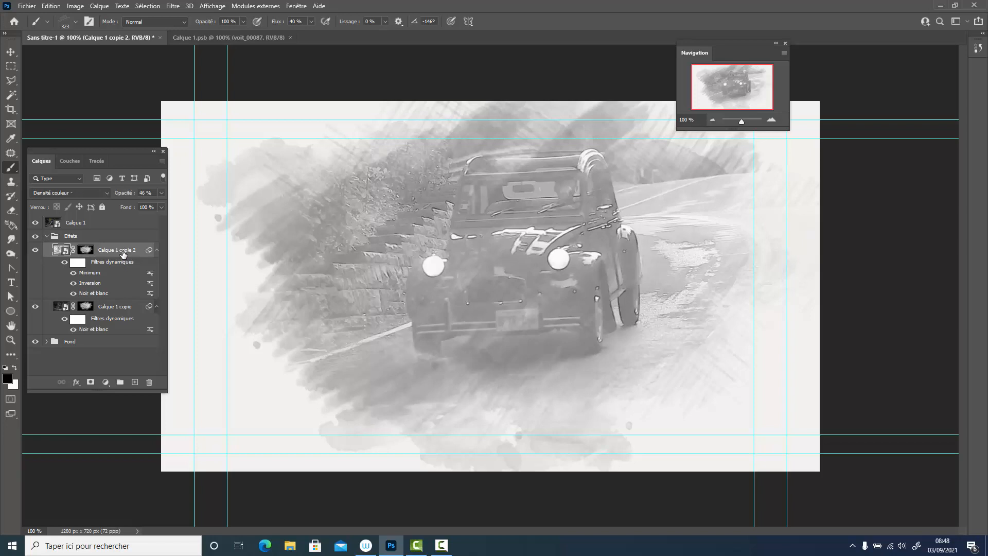
Duplicate Calque 1 copie 2 as an Incrustation layer with its Minimum and Inversion smart filters hidden
{"action": "key", "text": "ctrl+j"}
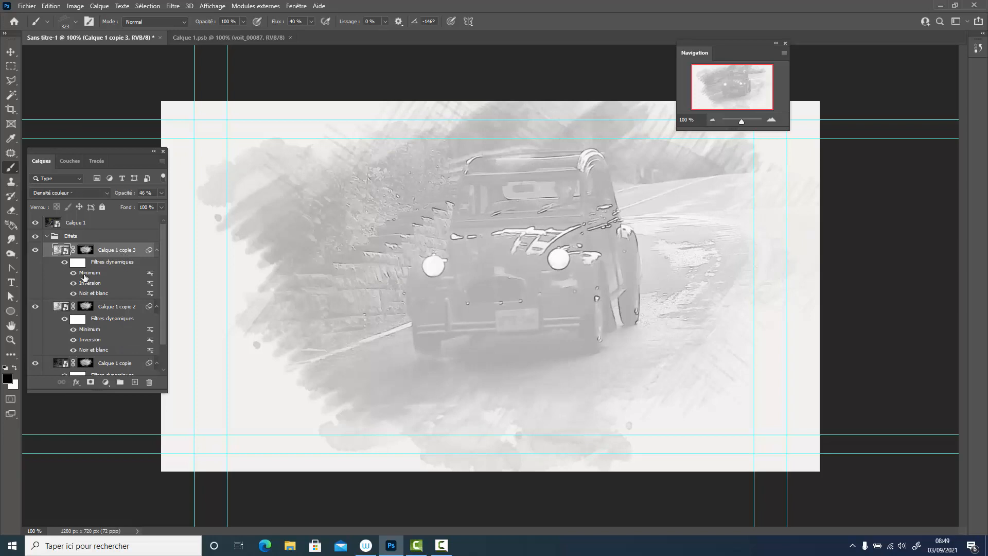
{"action": "left_click", "coordinate": [73, 273]}
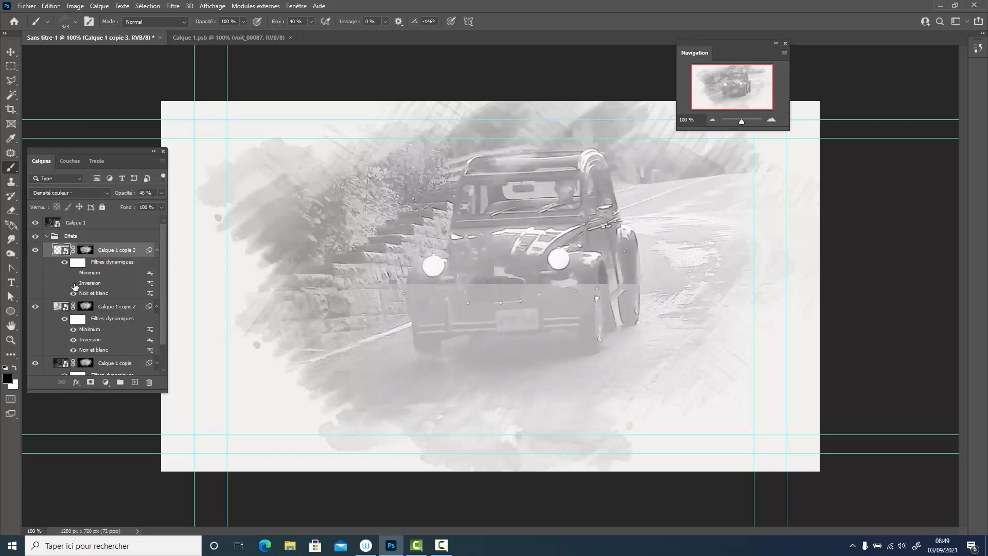
{"action": "left_click", "coordinate": [105, 195]}
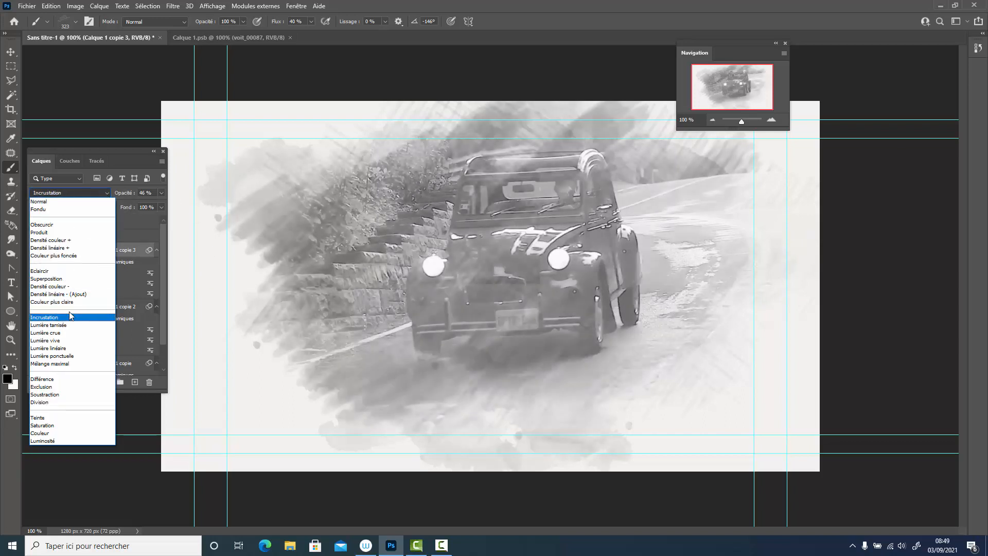
{"action": "left_click", "coordinate": [70, 317]}
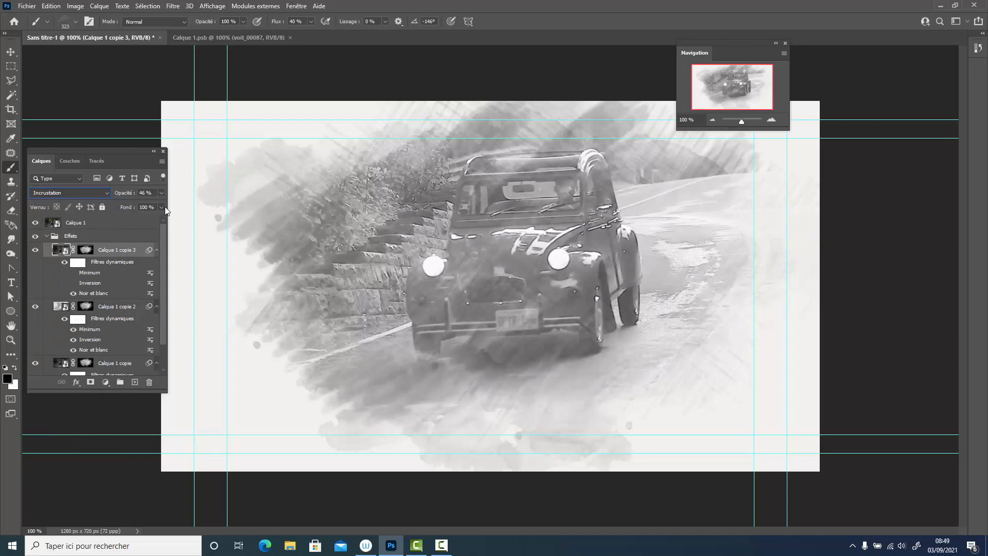
Apply the Filter Gallery's Photocopie effect to Calque 1 copie 3 with Détail 14 and Obscurcissement 7
{"action": "left_click", "coordinate": [173, 6]}
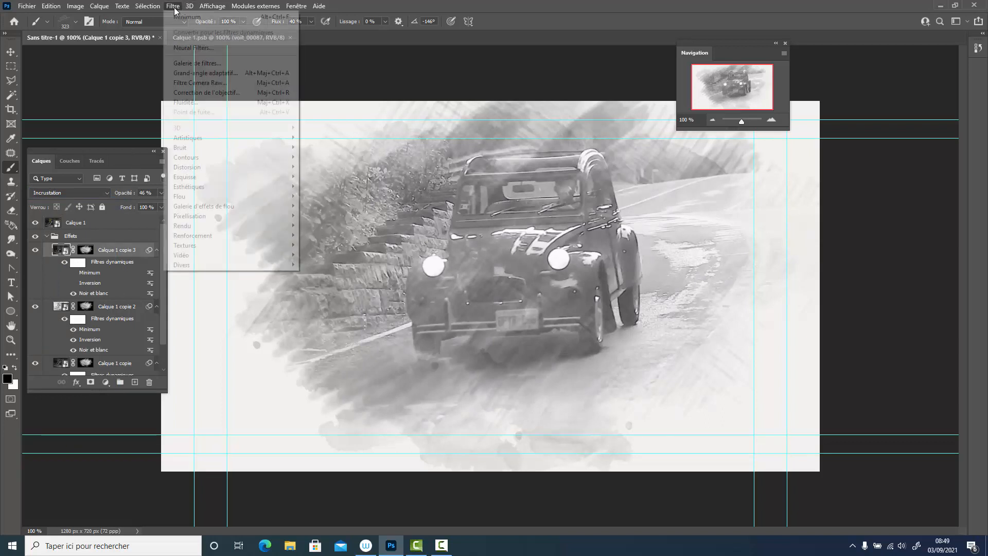
{"action": "left_click", "coordinate": [195, 64]}
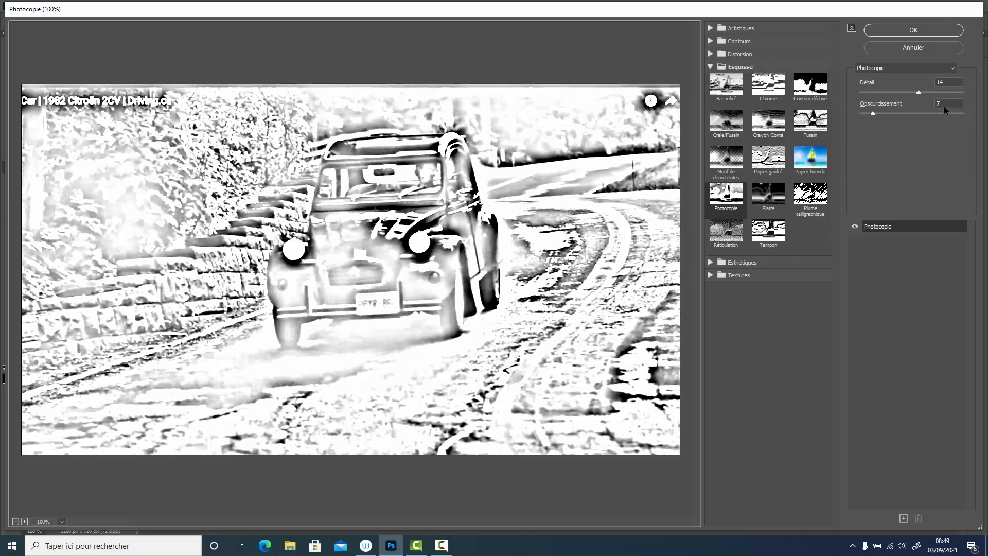
{"action": "left_click", "coordinate": [919, 91]}
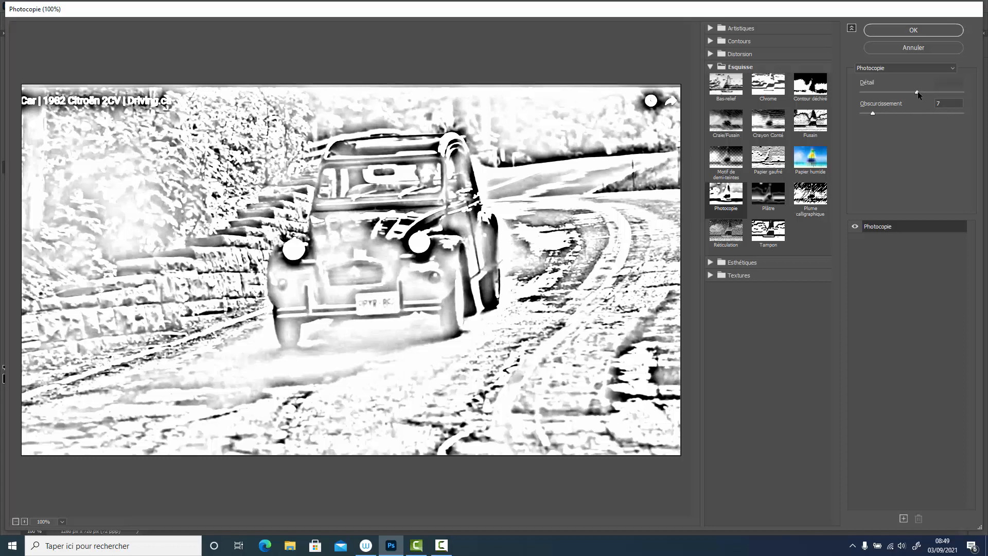
{"action": "left_click_drag", "start_coordinate": [920, 102], "coordinate": [920, 101]}
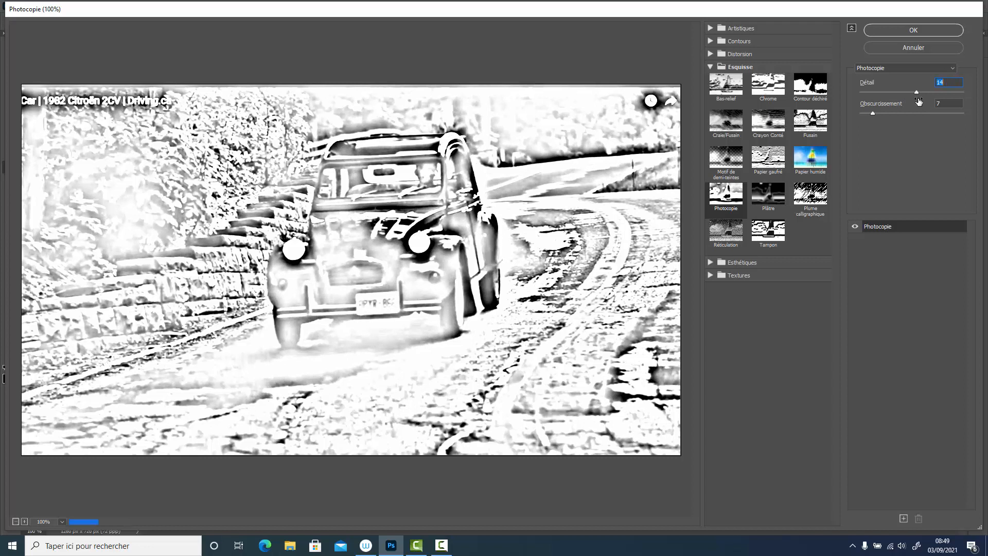
{"action": "left_click", "coordinate": [915, 31]}
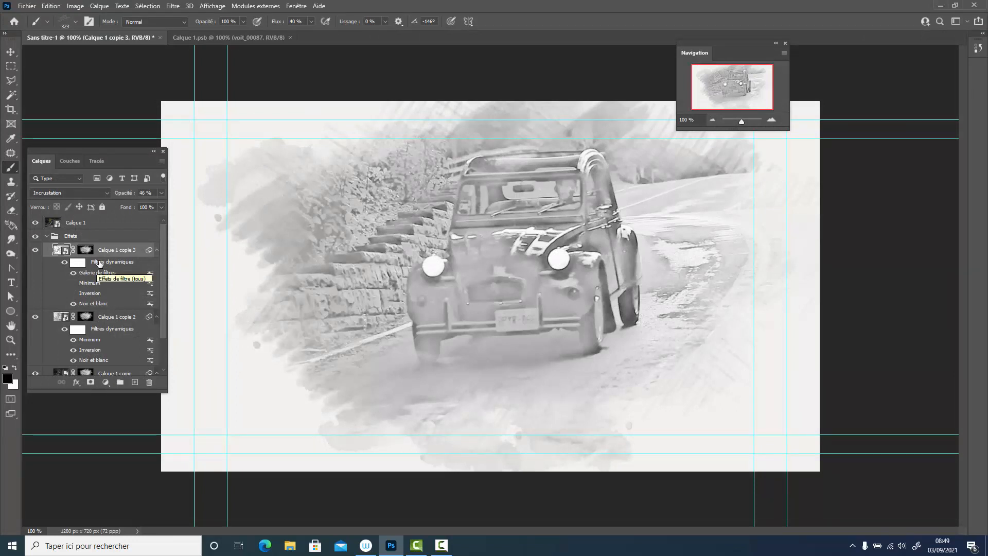
Check the Photocopie settings of Calque 1 copie 3's Filter Gallery smart filter
{"action": "double_click", "coordinate": [100, 273]}
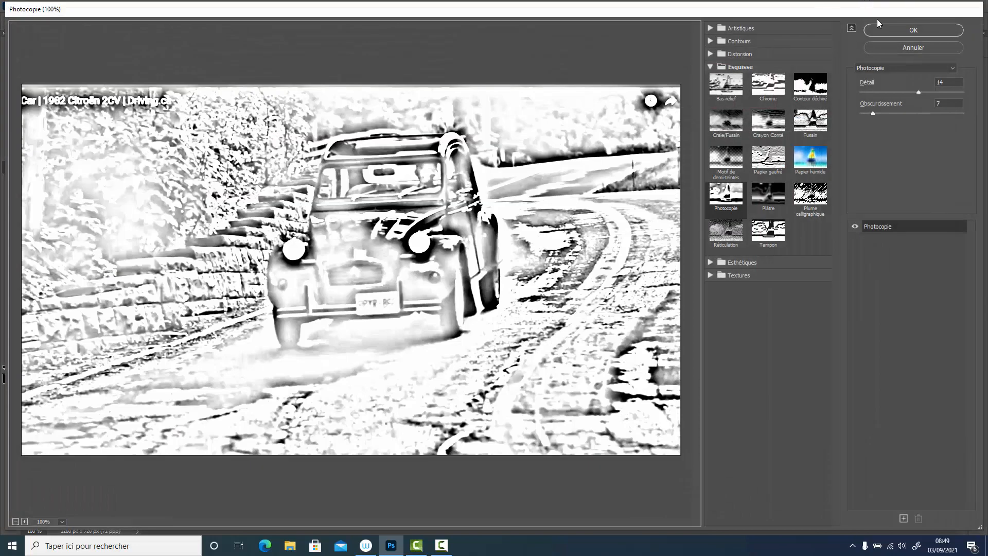
{"action": "left_click", "coordinate": [900, 29]}
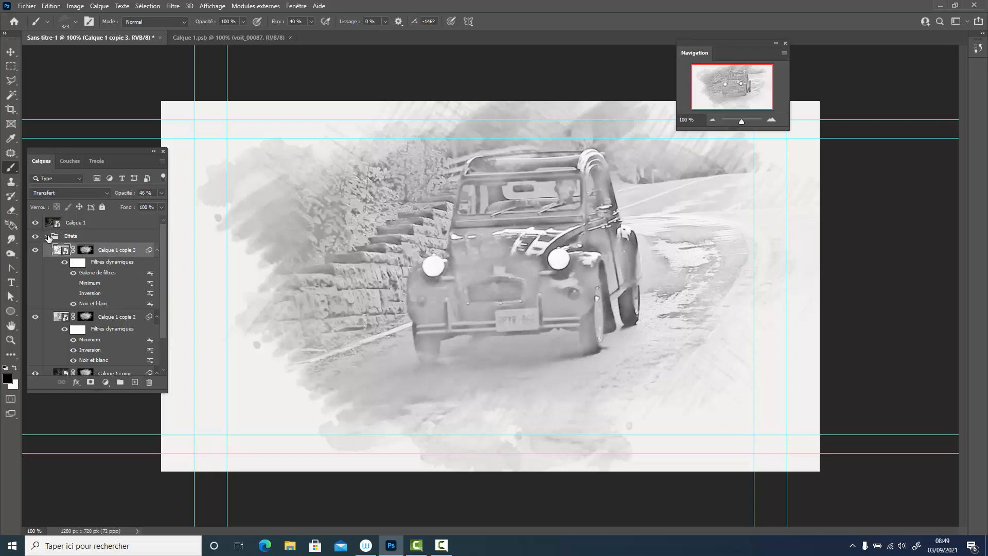
Collapse the Effets group and add a Niveaux adjustment layer above it, clipped to the group
{"action": "left_click", "coordinate": [48, 237]}
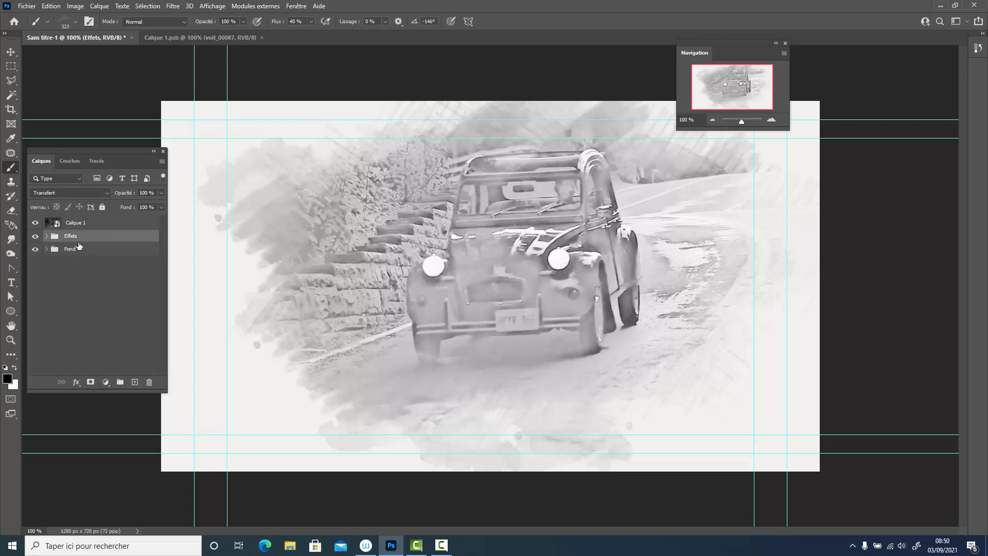
{"action": "left_click", "coordinate": [105, 382]}
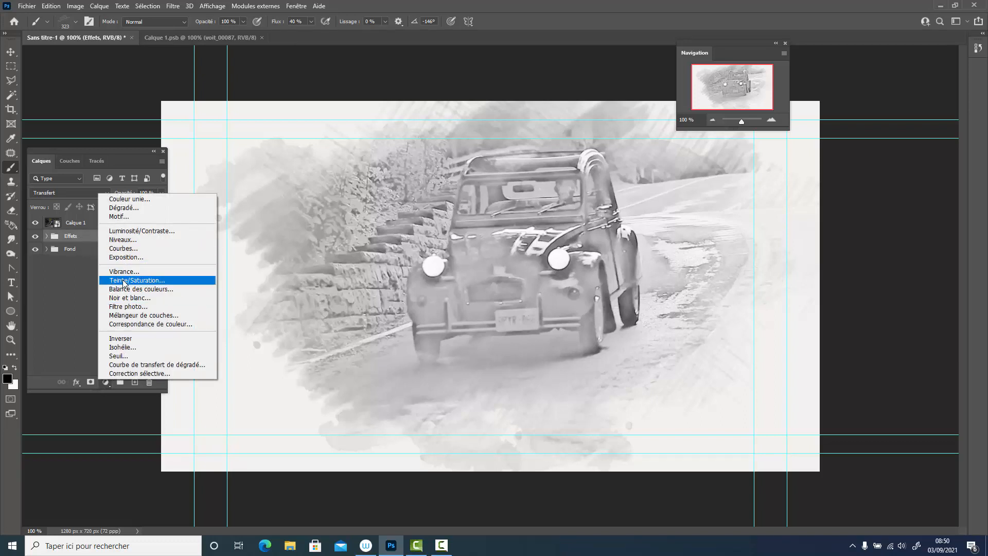
{"action": "left_click", "coordinate": [124, 240]}
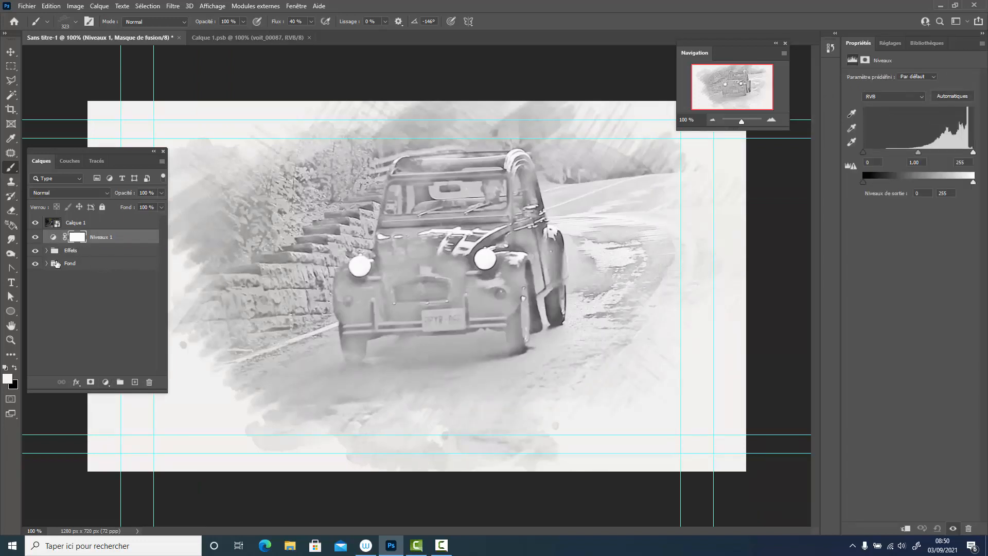
{"action": "left_click", "coordinate": [66, 240], "text": "alt"}
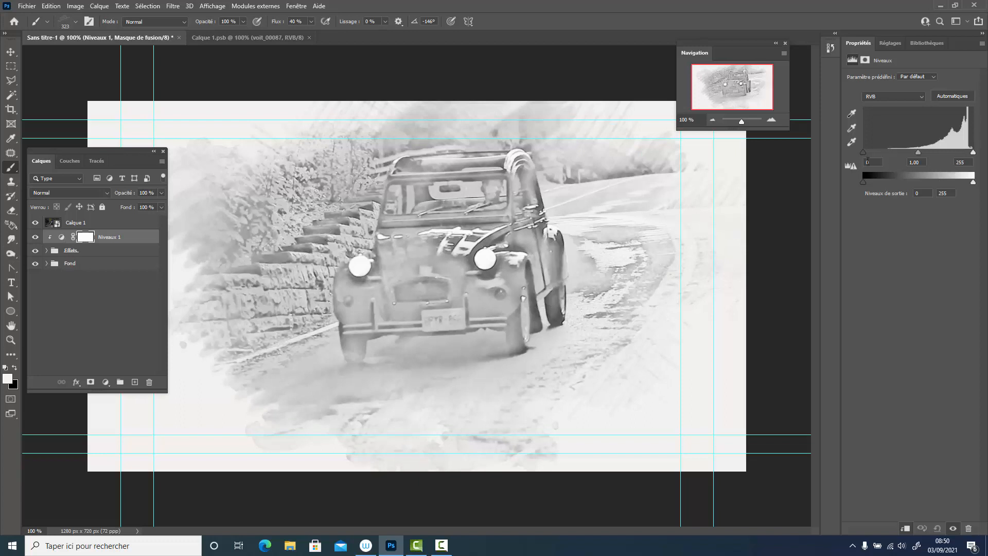
Darken the sketch with the Niveaux adjustment by setting the input black point to 98 and the white point to 253
{"action": "left_click_drag", "start_coordinate": [863, 151], "coordinate": [900, 154]}
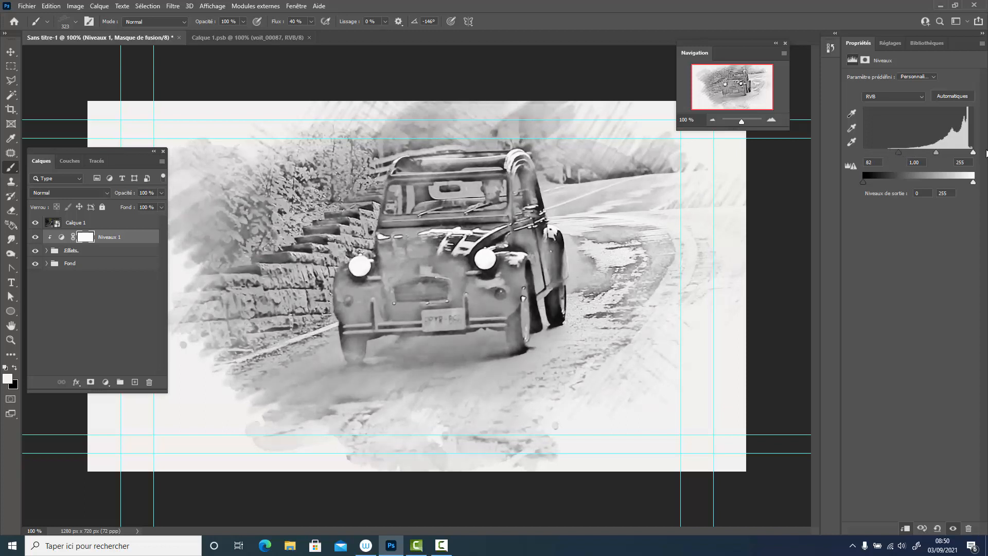
{"action": "mouse_move", "coordinate": [974, 152]}
{"action": "left_mouse_down"}
{"action": "mouse_move", "coordinate": [961, 153]}
{"action": "mouse_move", "coordinate": [974, 152]}
{"action": "left_mouse_up"}
{"action": "mouse_move", "coordinate": [901, 152]}
{"action": "left_mouse_down"}
{"action": "mouse_move", "coordinate": [889, 153]}
{"action": "mouse_move", "coordinate": [907, 155]}
{"action": "left_mouse_up"}
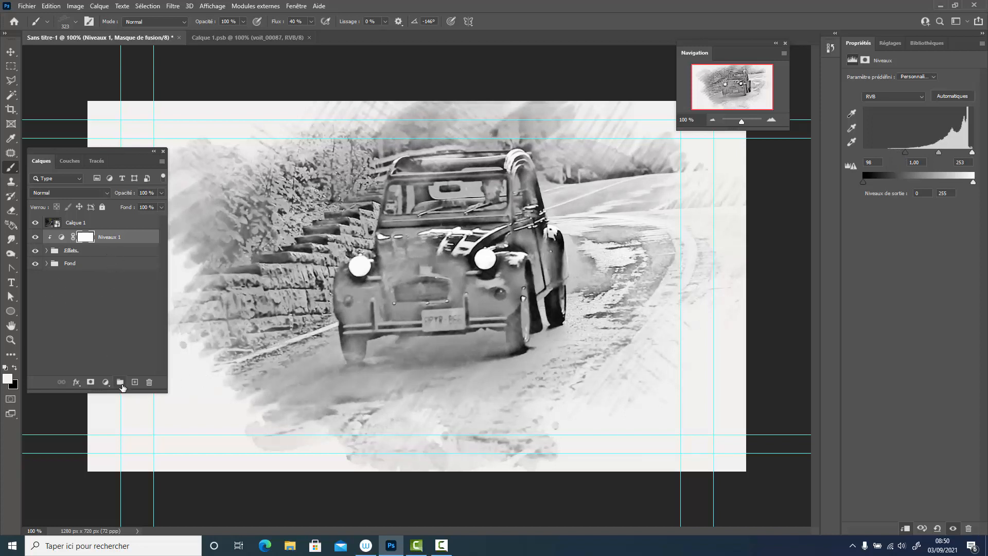
With no layer selected, place the texture file from the 2CV folder as an embedded smart object
{"action": "left_click", "coordinate": [27, 6]}
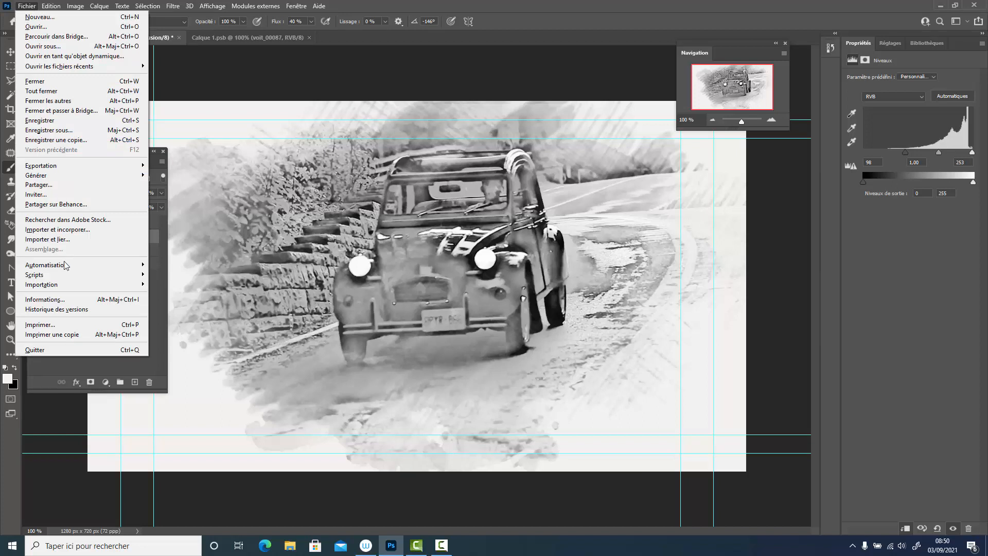
{"action": "left_click", "coordinate": [92, 371]}
{"action": "left_click", "coordinate": [29, 6]}
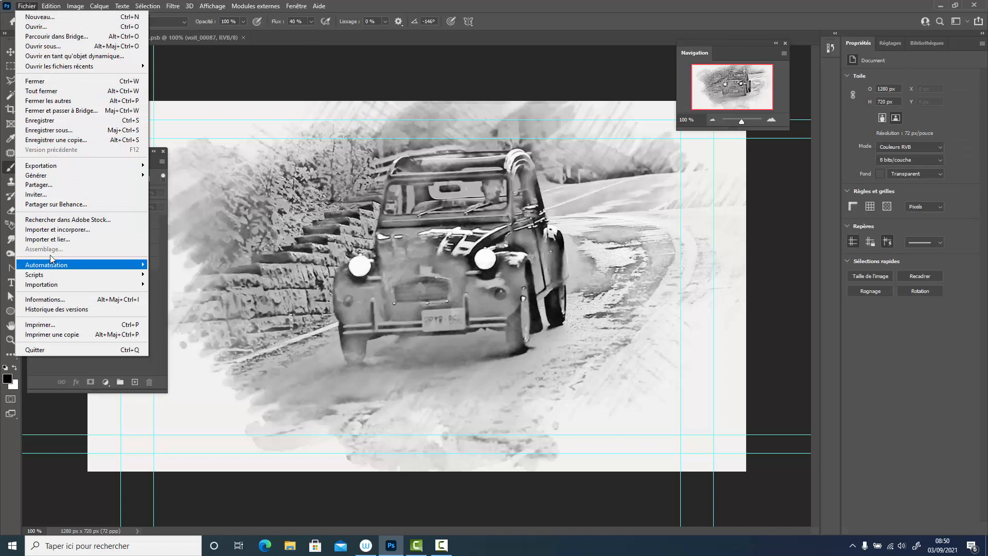
{"action": "left_click", "coordinate": [51, 230]}
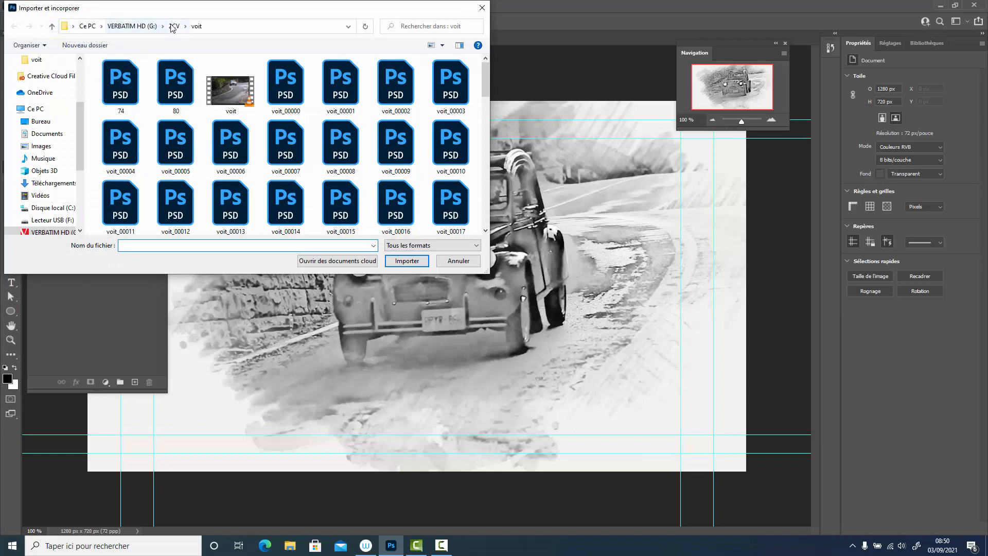
{"action": "left_click", "coordinate": [173, 27]}
{"action": "left_click", "coordinate": [117, 130]}
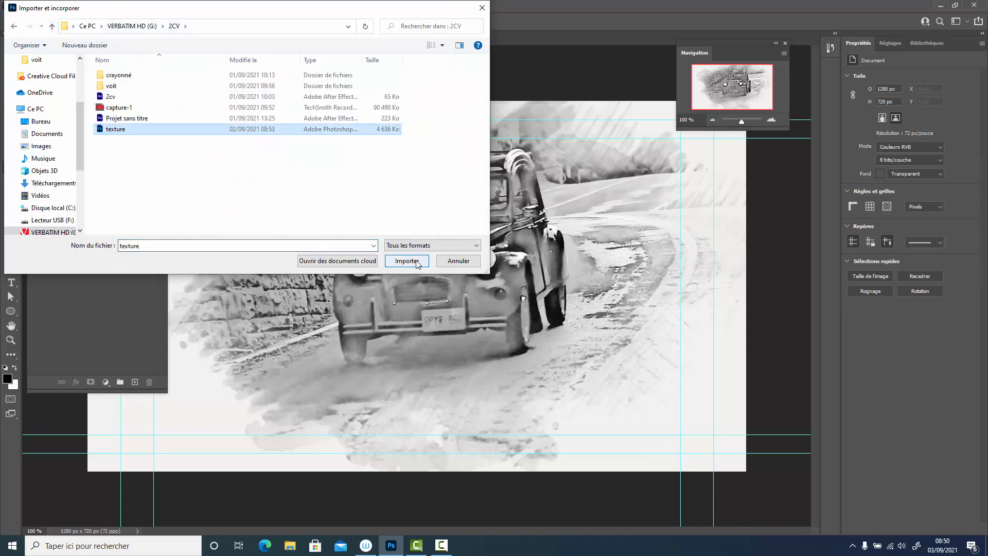
{"action": "left_click", "coordinate": [407, 261]}
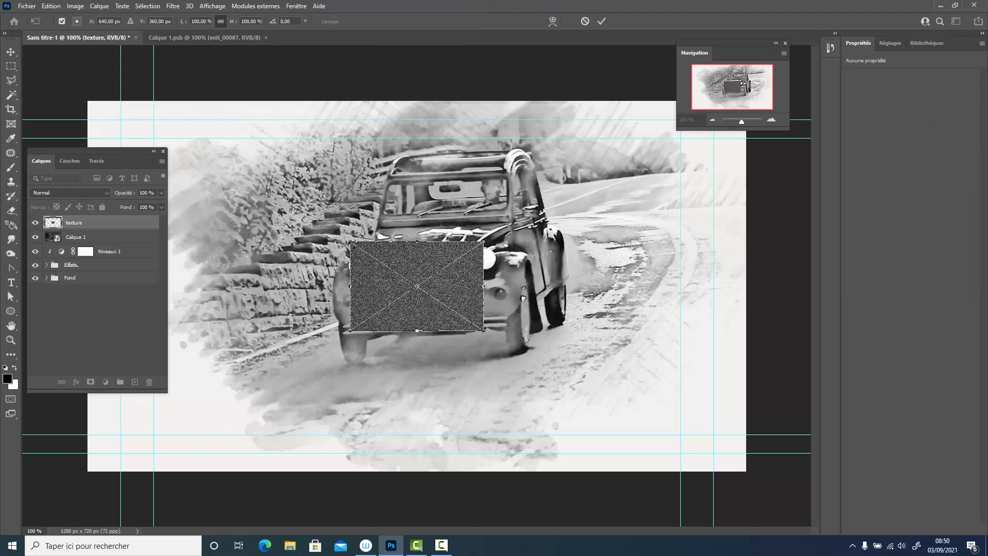
Scale the placed texture to about 508 % wide and 432 % high so it covers the whole canvas
{"action": "left_click_drag", "start_coordinate": [350, 242], "coordinate": [100, 101]}
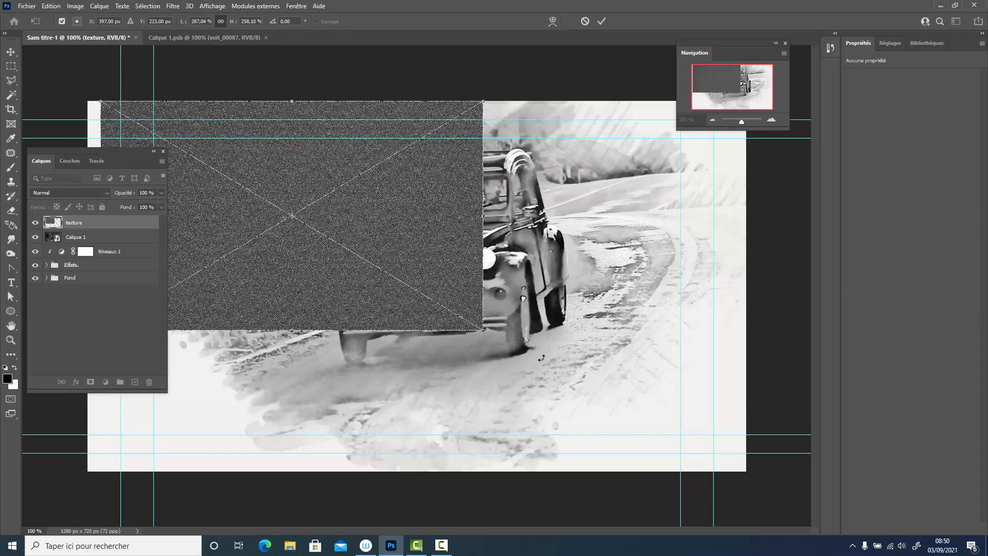
{"action": "left_click_drag", "start_coordinate": [485, 331], "coordinate": [760, 478]}
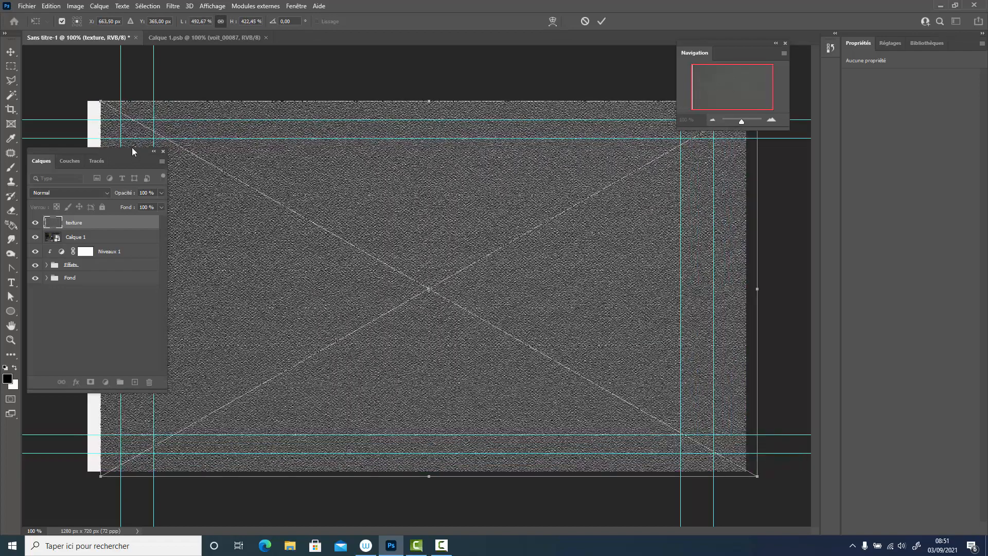
{"action": "left_click_drag", "start_coordinate": [99, 97], "coordinate": [81, 93]}
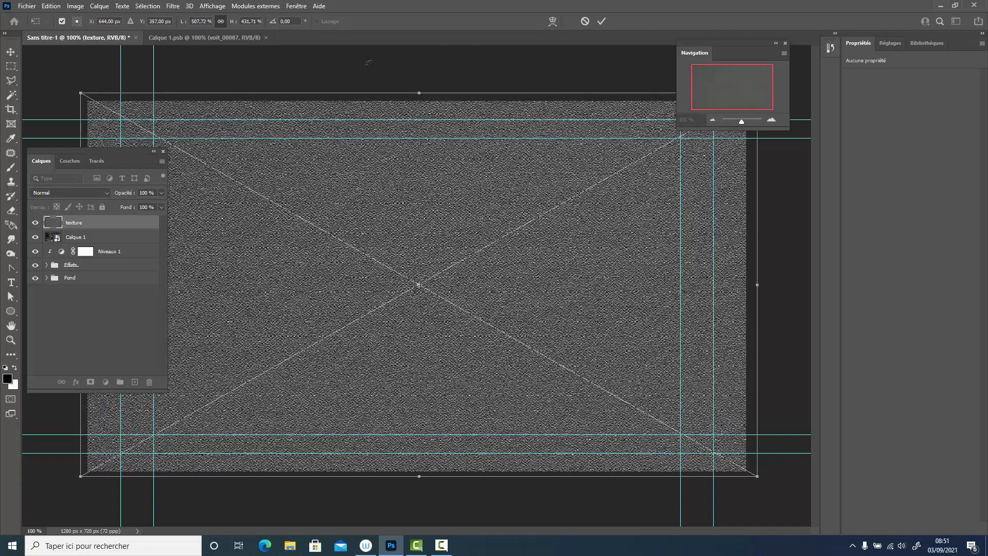
{"action": "left_click", "coordinate": [603, 21]}
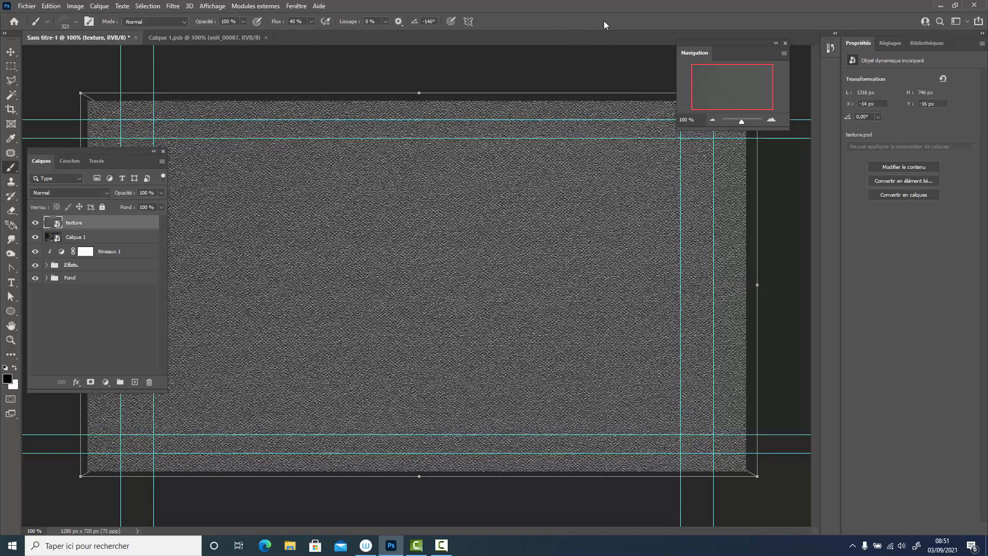
Move the texture layer directly below Calque 1 and set its blend mode to Incrustation
{"action": "left_click_drag", "start_coordinate": [83, 228], "coordinate": [87, 245]}
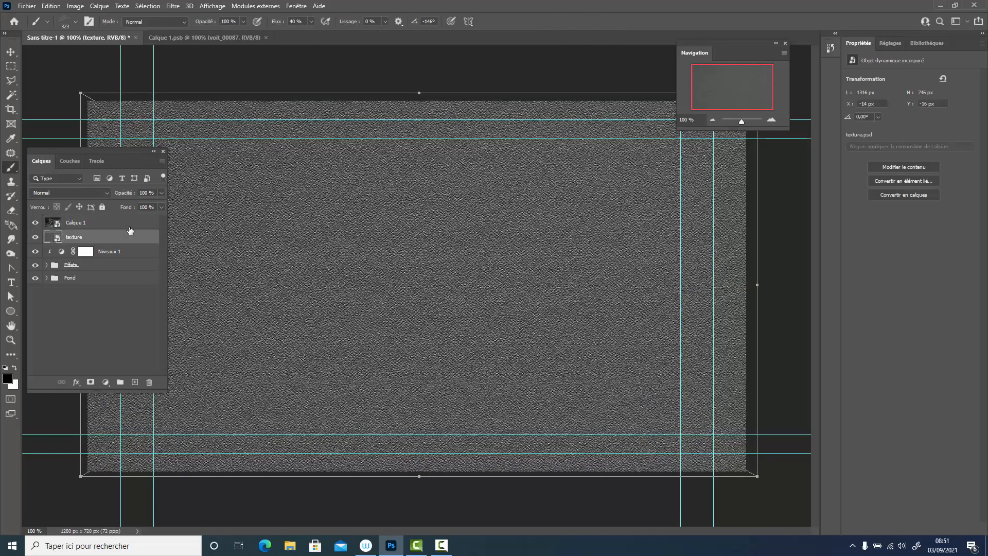
{"action": "left_click", "coordinate": [107, 195]}
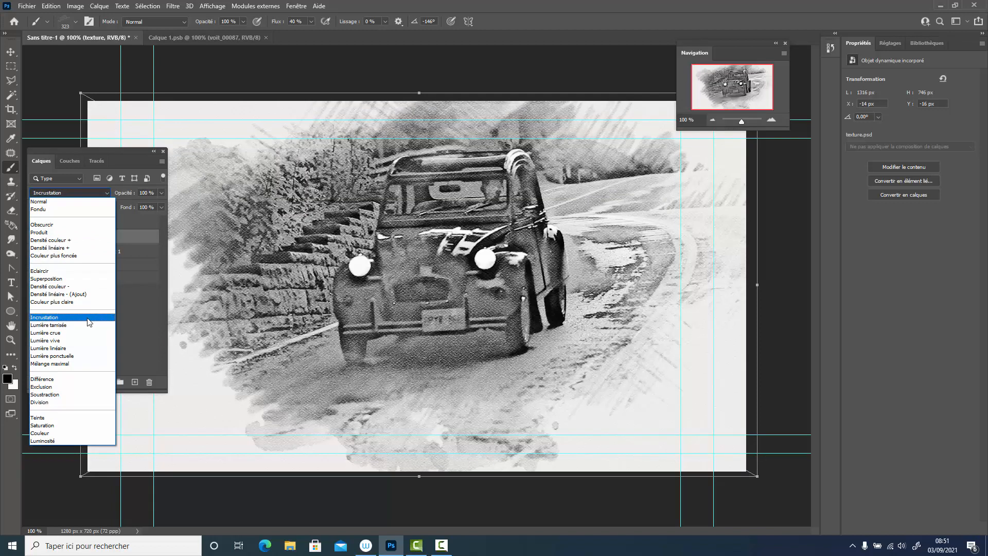
{"action": "left_click", "coordinate": [88, 321]}
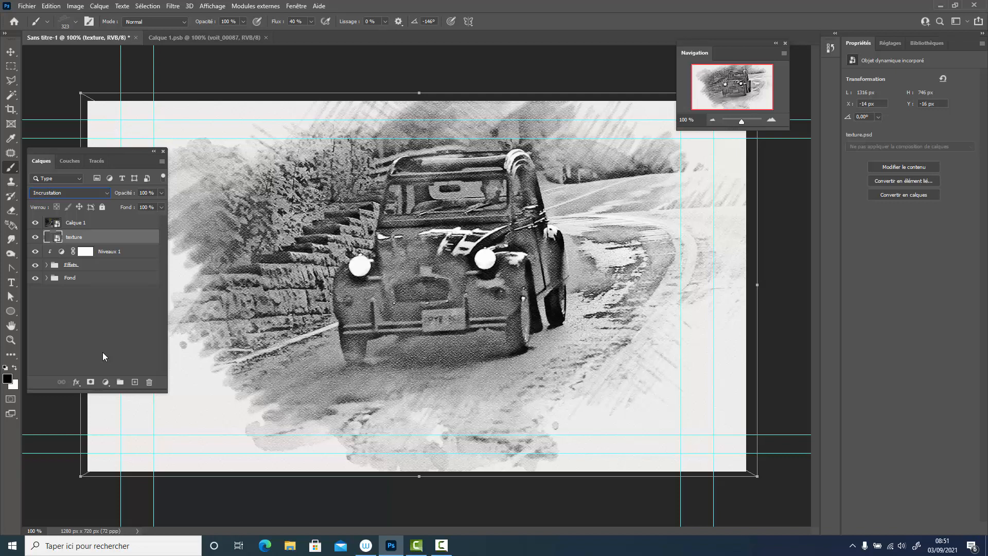
Create a new empty layer and place it between Calque 1 and the texture layer
{"action": "left_click", "coordinate": [132, 323]}
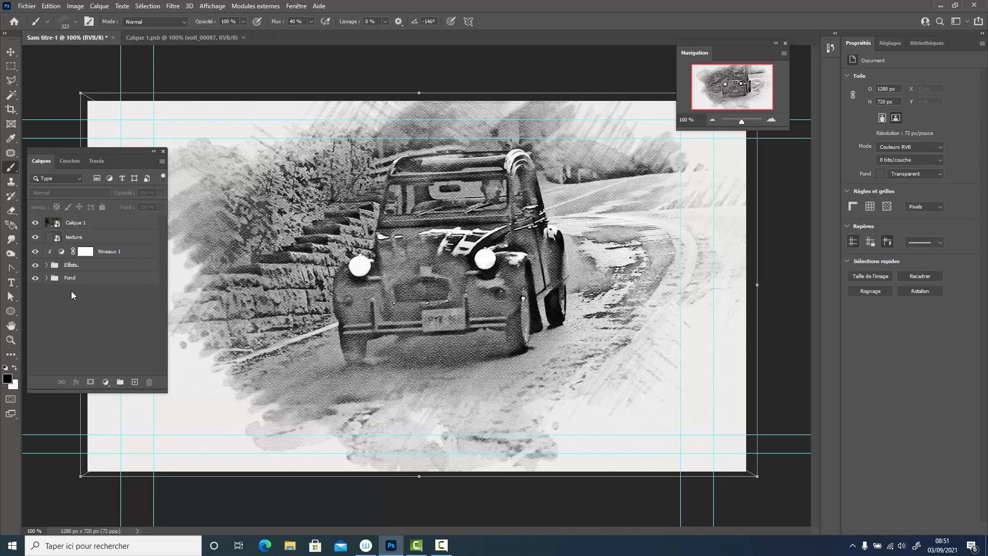
{"action": "left_click", "coordinate": [135, 383]}
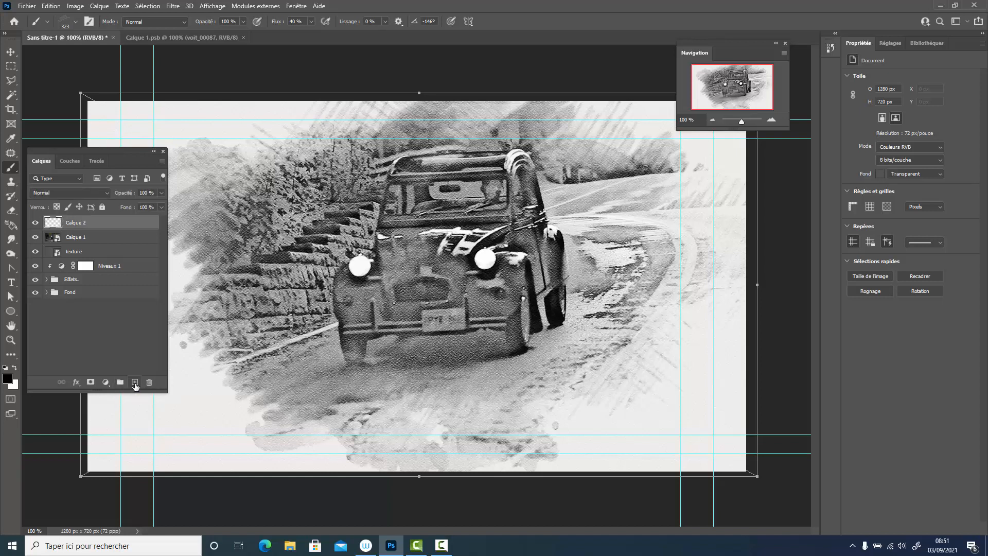
{"action": "left_click_drag", "start_coordinate": [115, 232], "coordinate": [126, 243]}
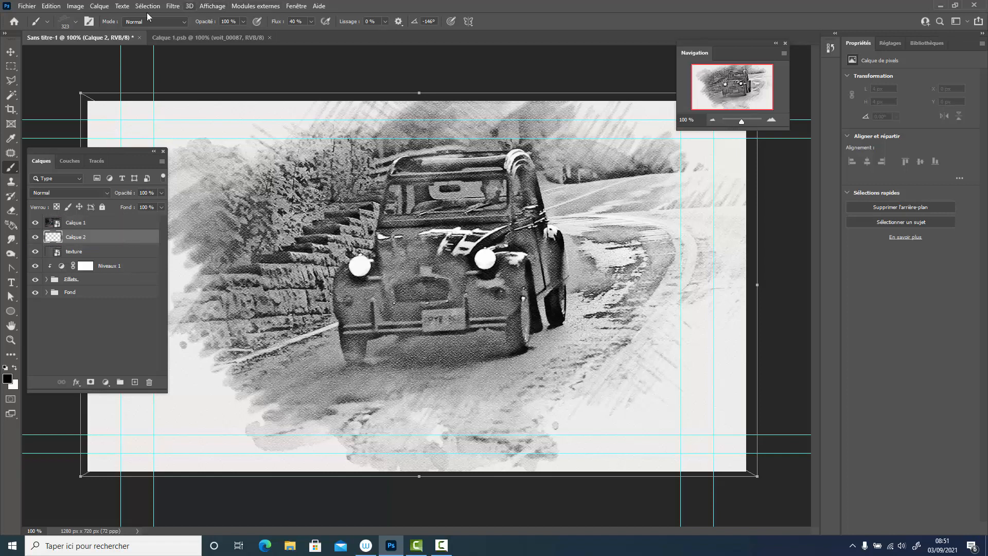
Fill Calque 2 with a pale cream colour in Normal mode at 100 % opacity
{"action": "left_click", "coordinate": [51, 6]}
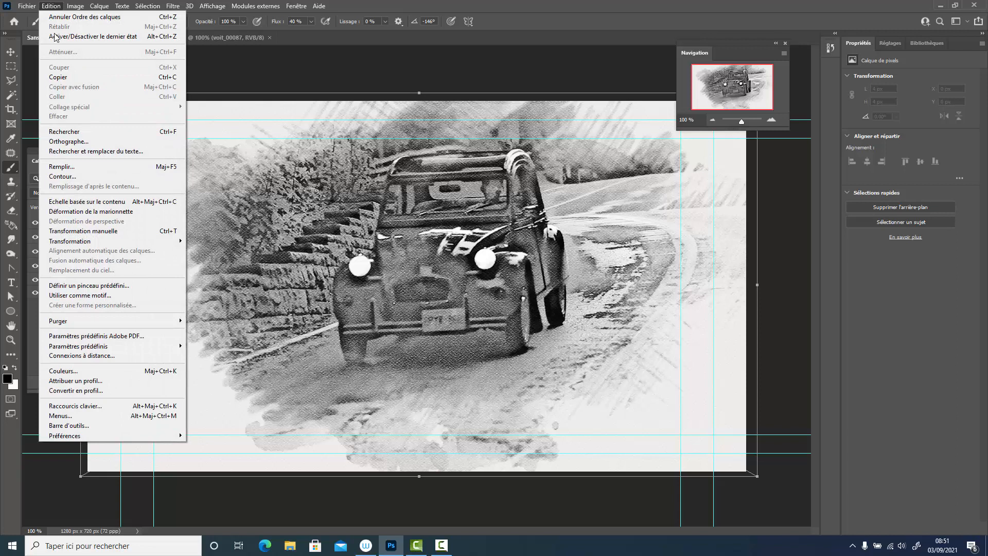
{"action": "left_click", "coordinate": [61, 167]}
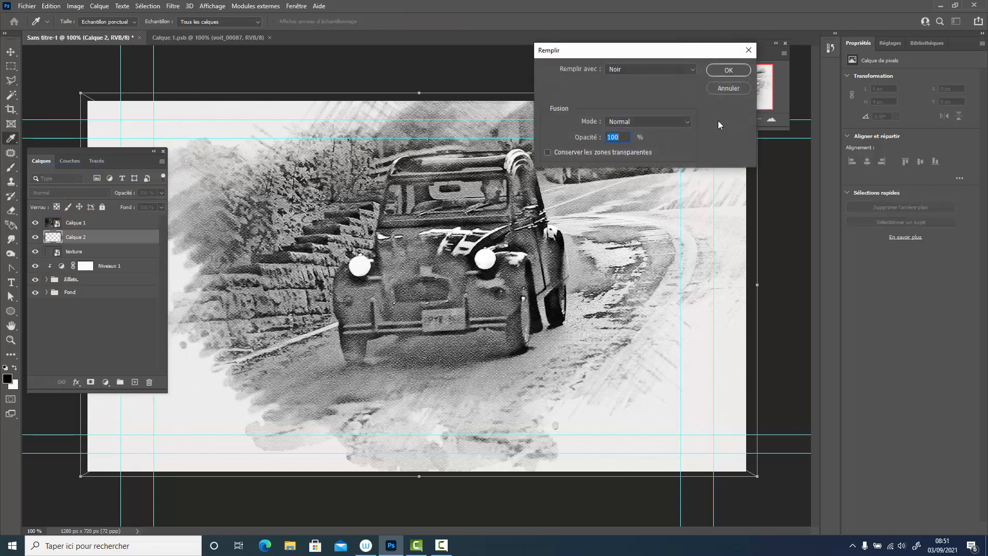
{"action": "left_click", "coordinate": [694, 70]}
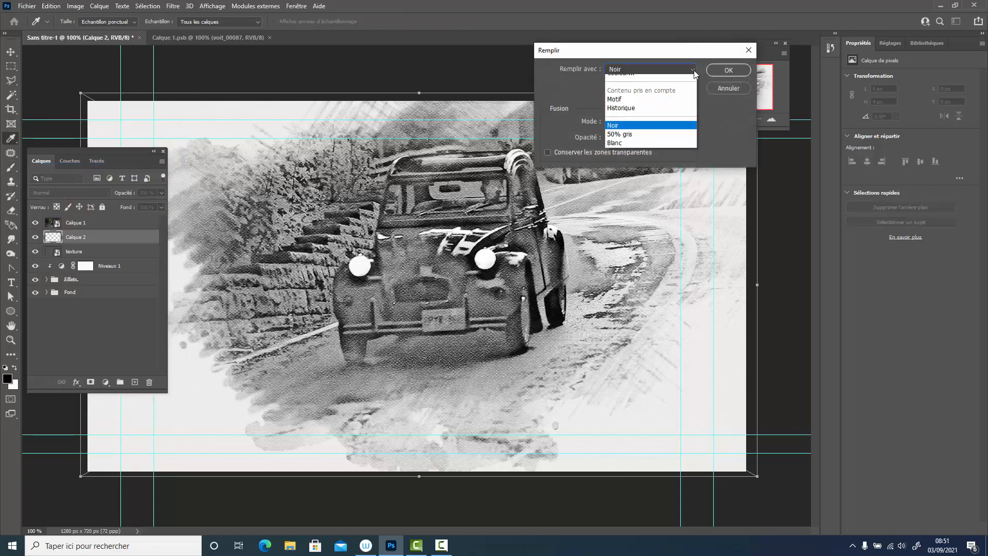
{"action": "left_click", "coordinate": [623, 97]}
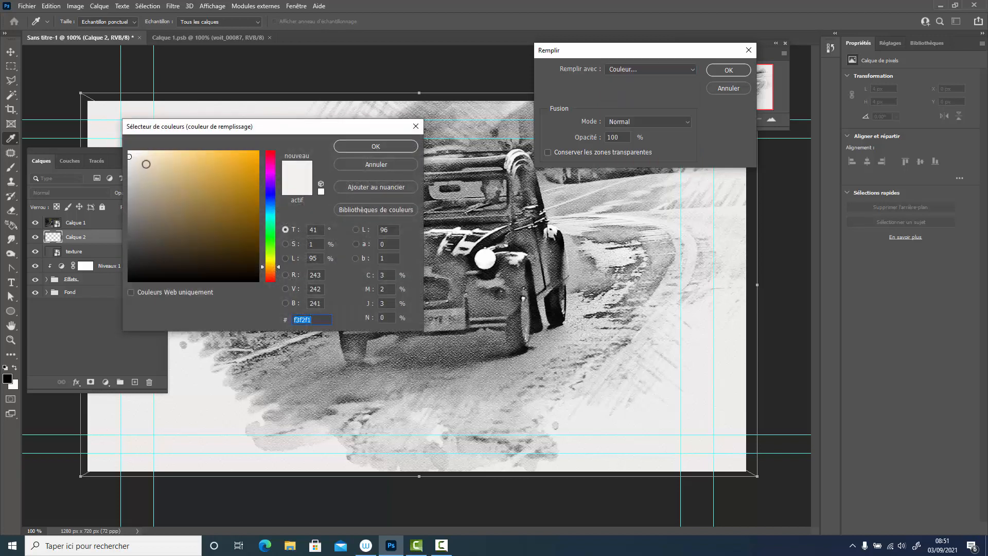
{"action": "left_click", "coordinate": [146, 163]}
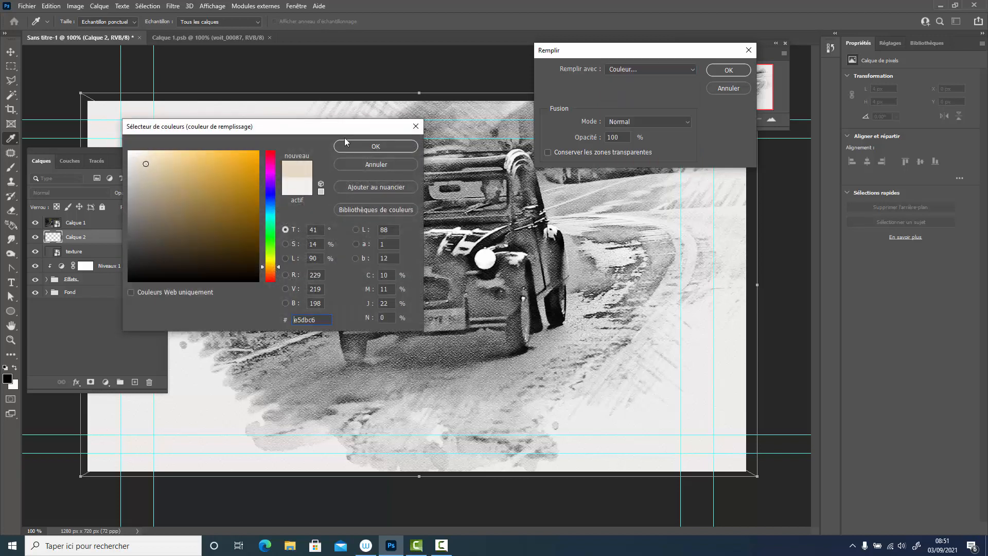
{"action": "left_click", "coordinate": [143, 153]}
{"action": "left_click", "coordinate": [384, 147]}
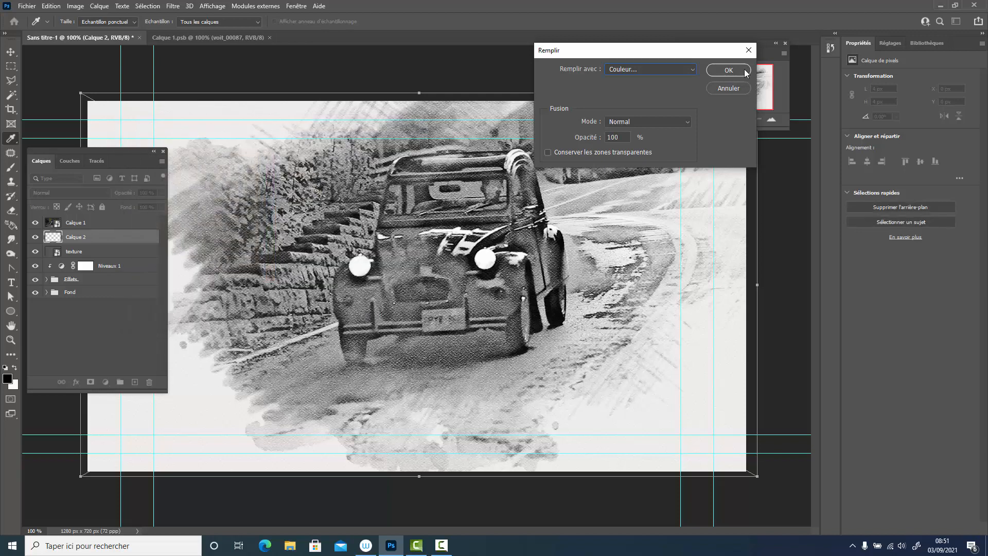
{"action": "left_click", "coordinate": [729, 70]}
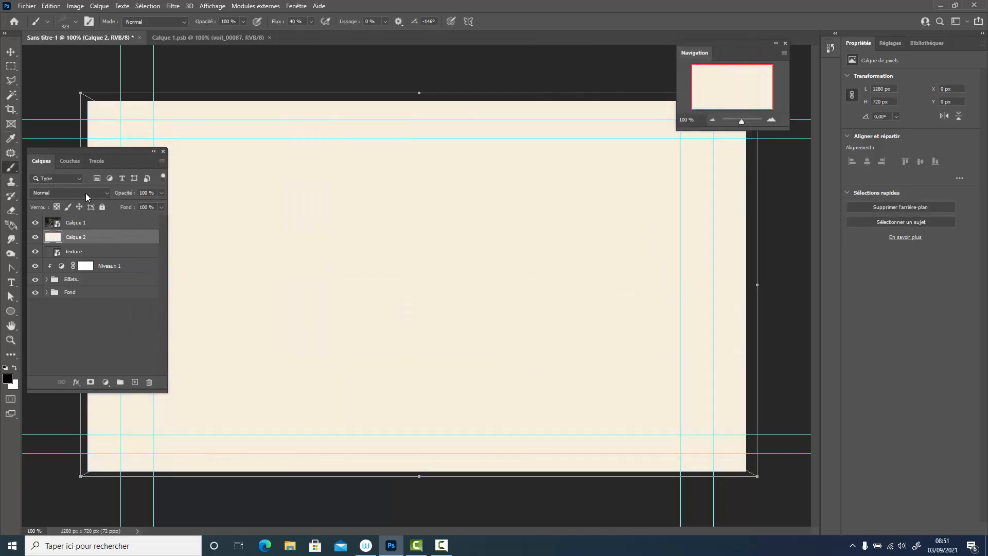
Set Calque 2's blend mode to Produit and compare the sketch with the tint layer hidden and shown
{"action": "left_click", "coordinate": [107, 193]}
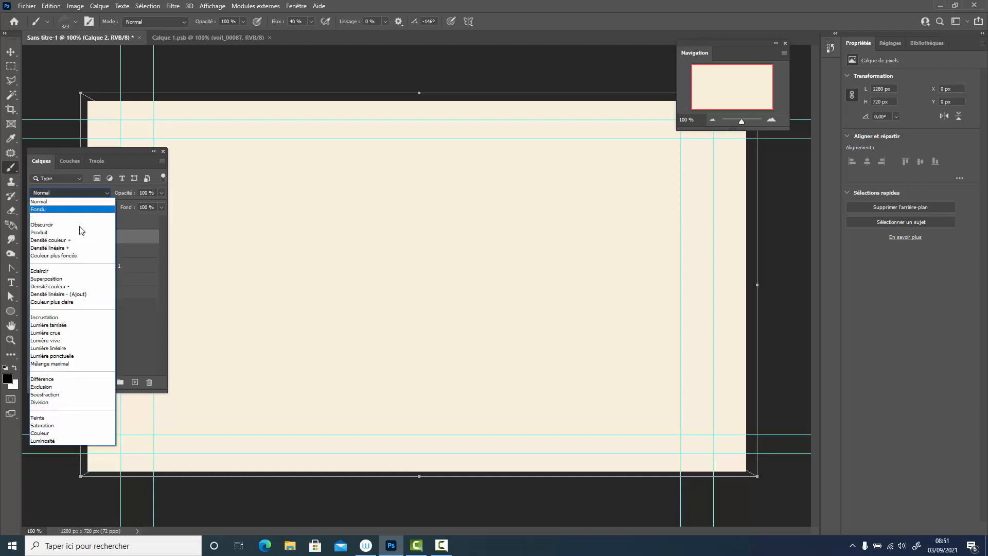
{"action": "left_click", "coordinate": [78, 236]}
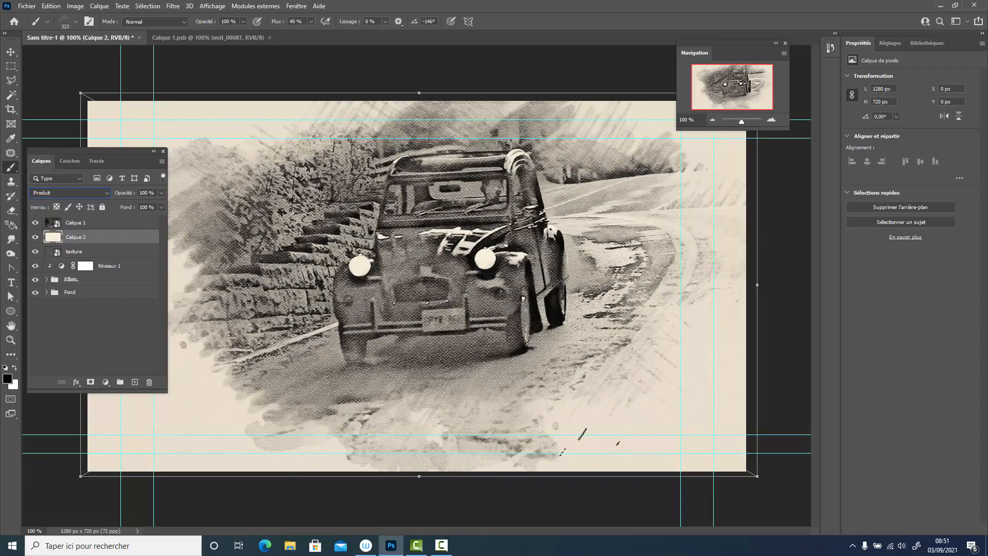
{"action": "left_click", "coordinate": [36, 237]}
{"action": "left_click", "coordinate": [36, 238]}
Open Calque 1's smart object contents, add a layer above voit_00087 and embed the a28355be… elephant JPG from F:\images
{"action": "double_click", "coordinate": [51, 223]}
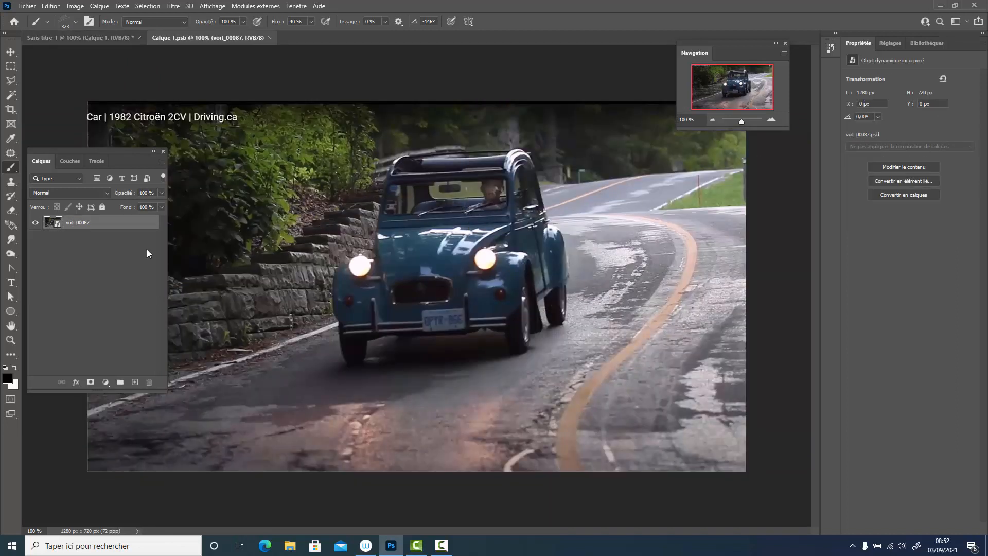
{"action": "left_click", "coordinate": [134, 382]}
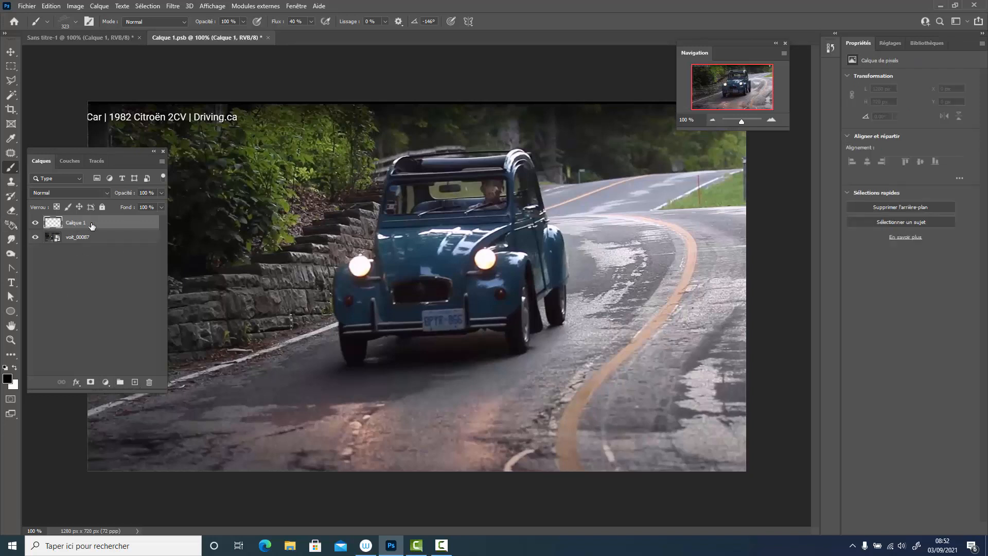
{"action": "left_click", "coordinate": [28, 6]}
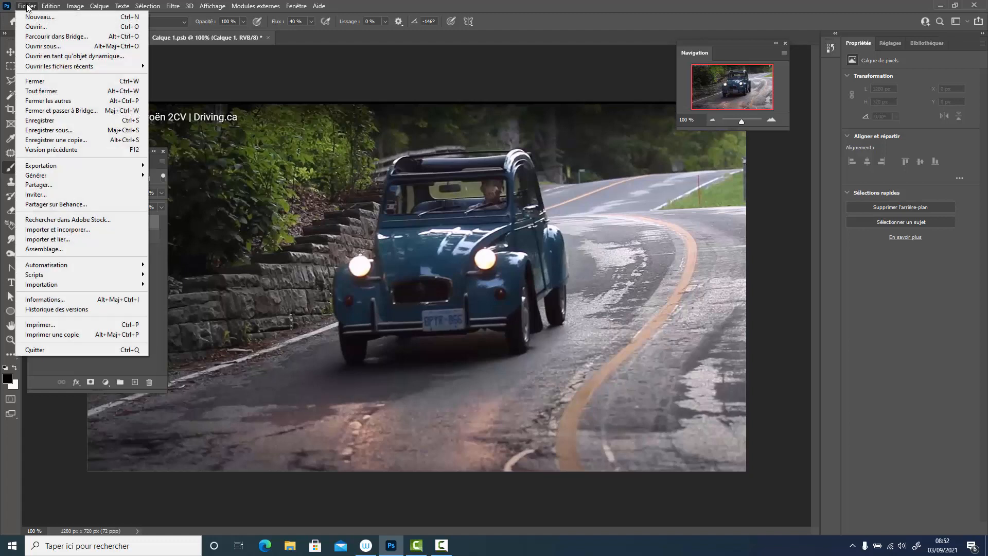
{"action": "left_click", "coordinate": [66, 230]}
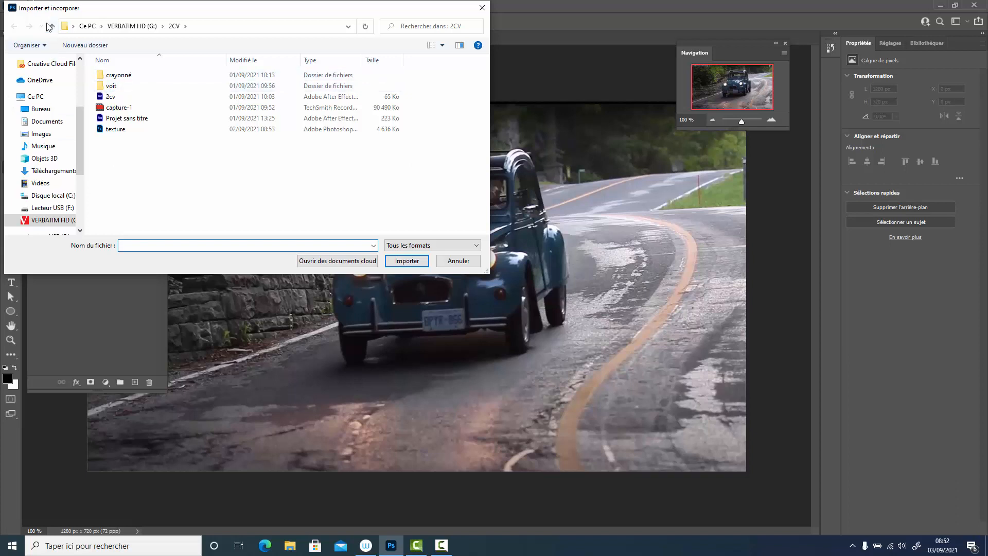
{"action": "left_click", "coordinate": [51, 207]}
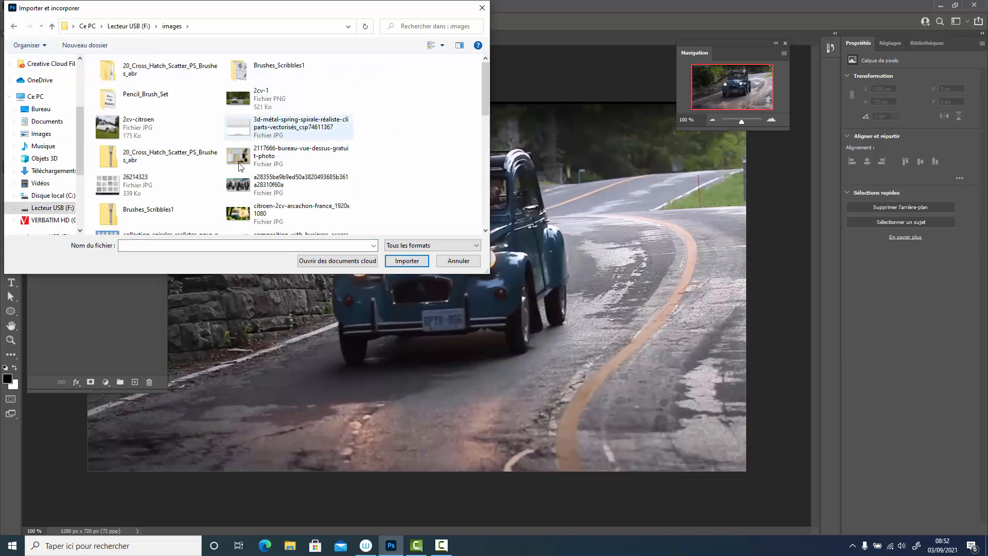
{"action": "left_click", "coordinate": [288, 185]}
{"action": "left_click", "coordinate": [407, 261]}
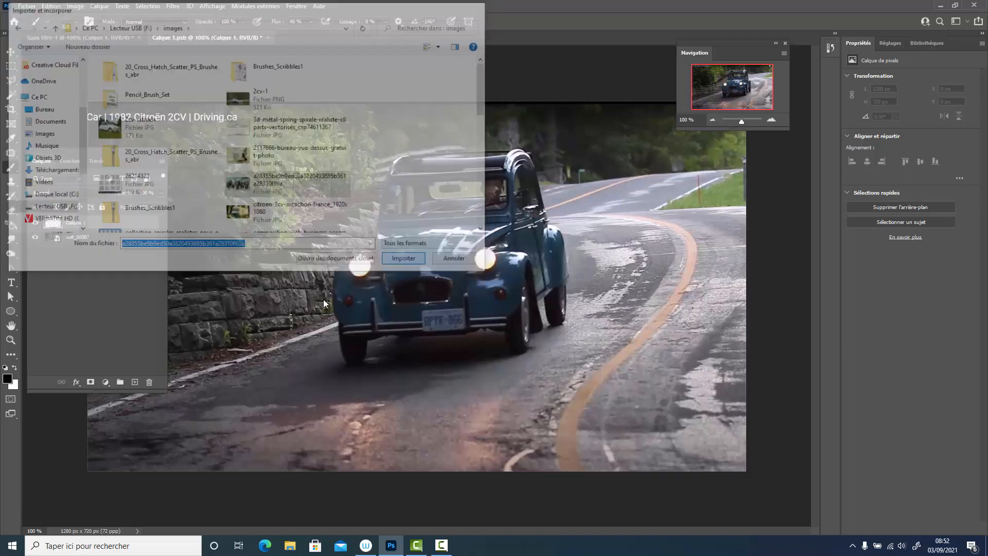
Hide voit_00087, save the smart object contents and return to Sans titre-1
{"action": "left_click", "coordinate": [35, 237]}
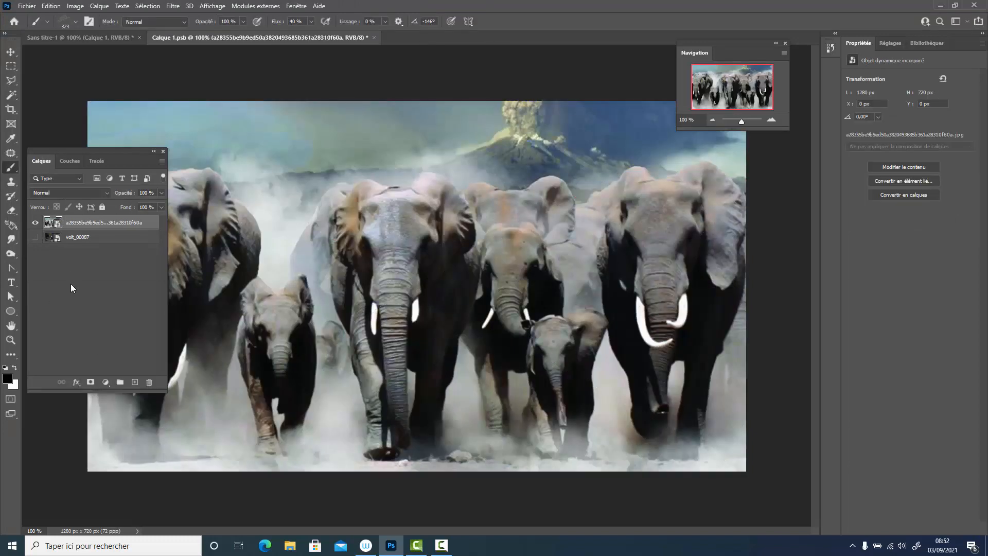
{"action": "left_click", "coordinate": [51, 6]}
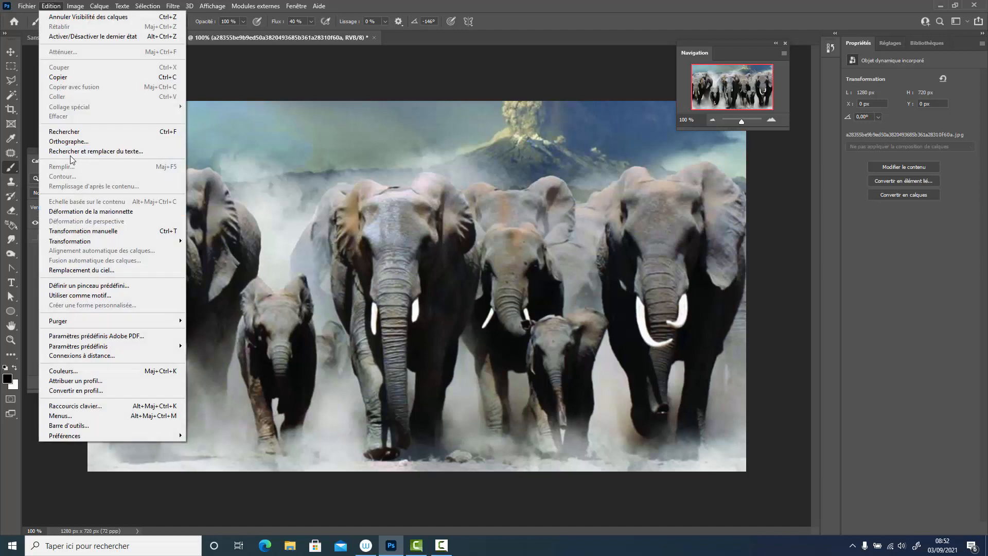
{"action": "mouse_move", "coordinate": [27, 6]}
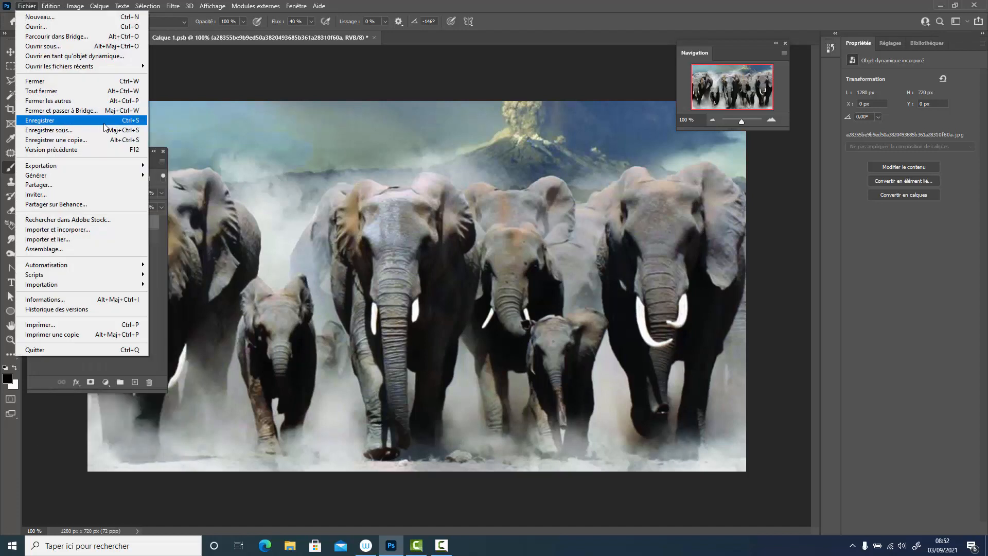
{"action": "left_click", "coordinate": [44, 121]}
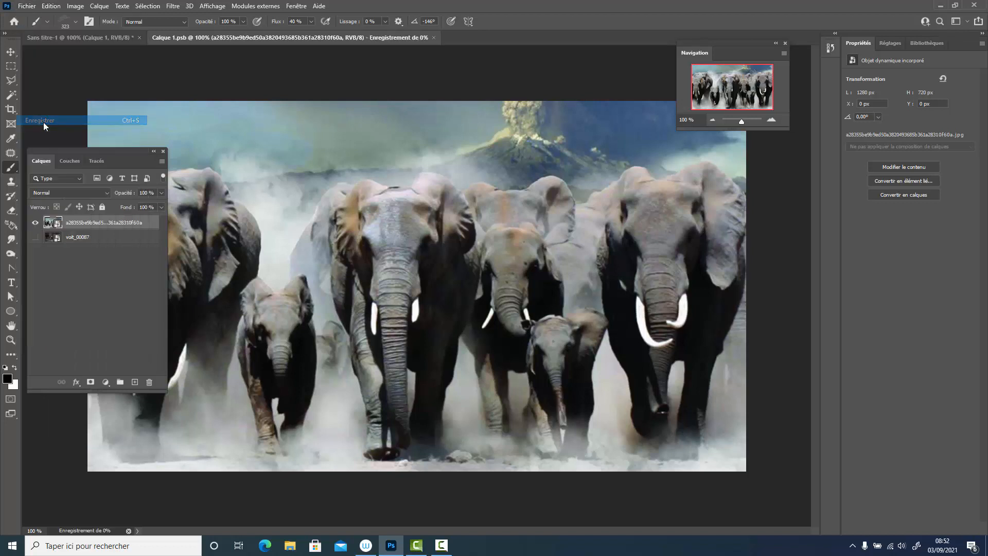
{"action": "left_click", "coordinate": [72, 40]}
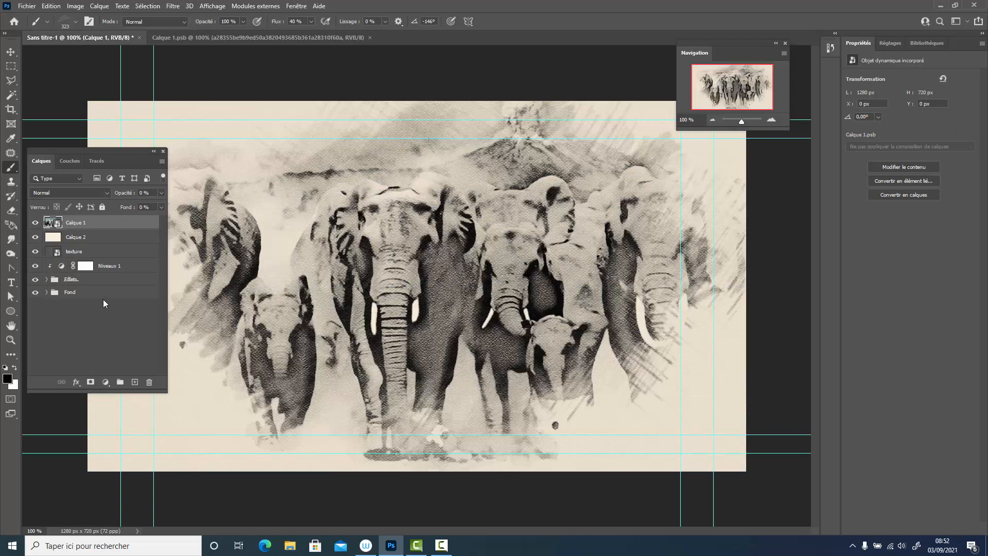
Paint white pencil-hatch strokes on the mask of Calque 1 copie in the Effets group along the picture's left and lower-right edges
{"action": "left_click_drag", "start_coordinate": [132, 152], "coordinate": [906, 224]}
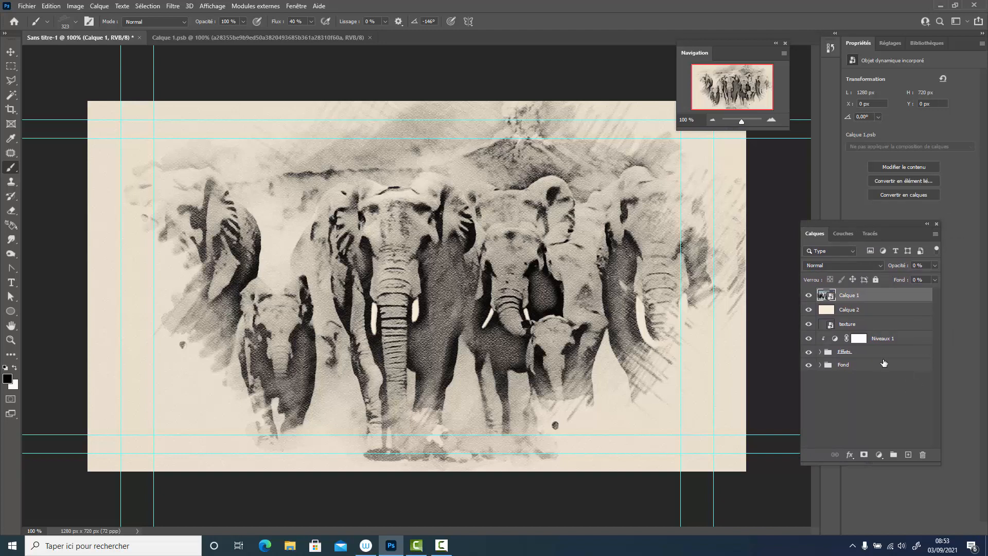
{"action": "left_click", "coordinate": [820, 351]}
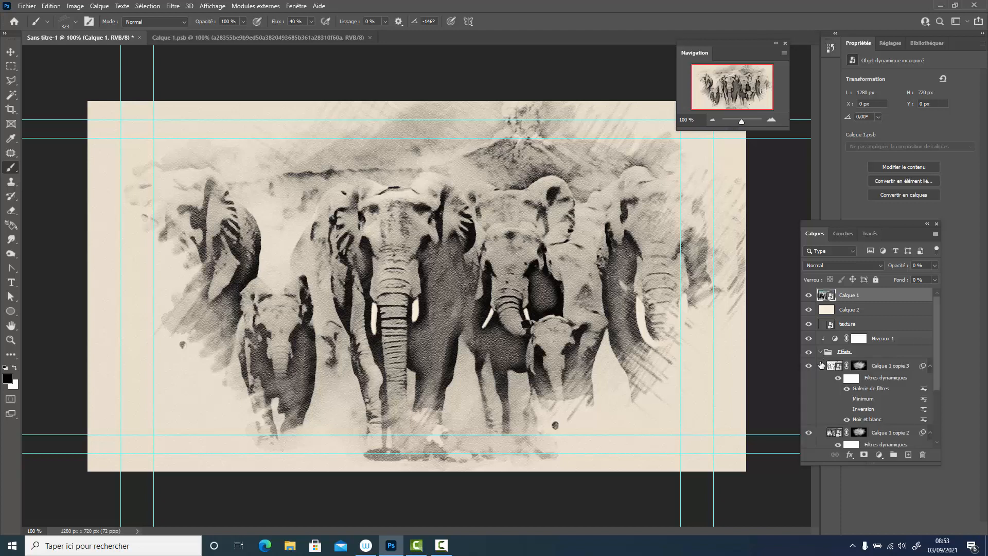
{"action": "left_click_drag", "start_coordinate": [937, 391], "coordinate": [936, 431]}
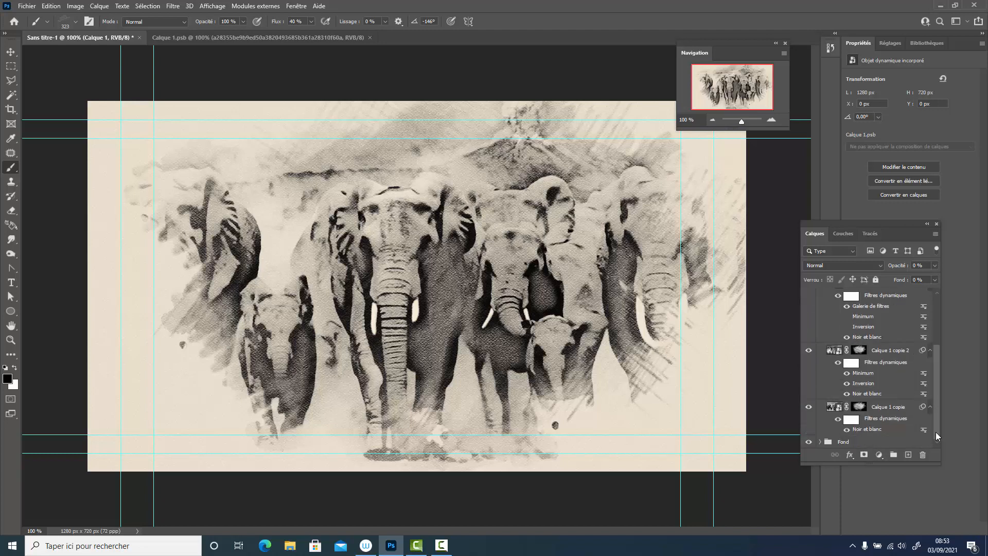
{"action": "left_click", "coordinate": [859, 407]}
{"action": "key", "text": "x"}
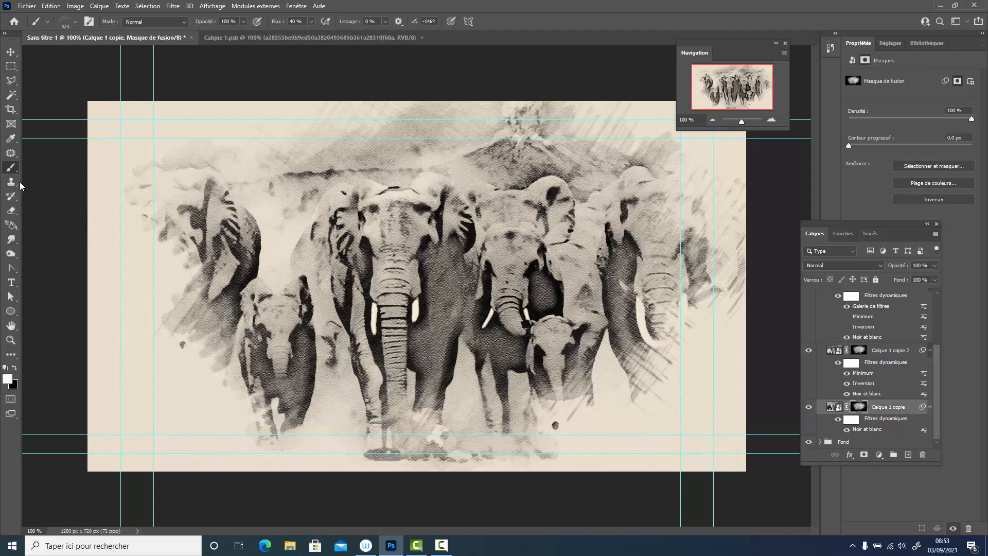
{"action": "mouse_move", "coordinate": [178, 269]}
{"action": "left_mouse_down"}
{"action": "mouse_move", "coordinate": [166, 239]}
{"action": "mouse_move", "coordinate": [201, 288]}
{"action": "mouse_move", "coordinate": [167, 224]}
{"action": "mouse_move", "coordinate": [167, 426]}
{"action": "mouse_move", "coordinate": [211, 340]}
{"action": "mouse_move", "coordinate": [440, 456]}
{"action": "left_mouse_up"}
{"action": "left_click_drag", "start_coordinate": [710, 308], "coordinate": [571, 419]}
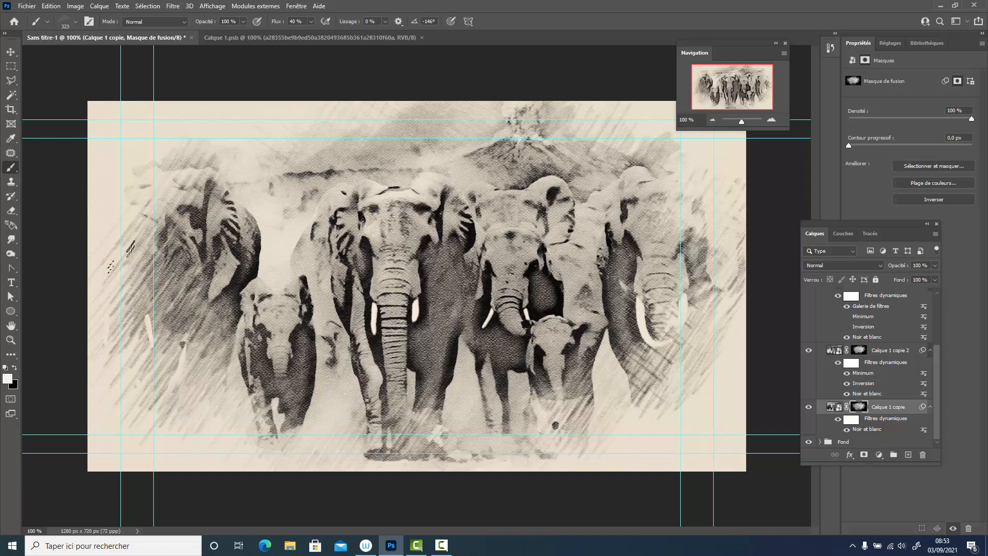
{"action": "mouse_move", "coordinate": [131, 216]}
{"action": "left_mouse_down"}
{"action": "mouse_move", "coordinate": [206, 154]}
{"action": "mouse_move", "coordinate": [170, 252]}
{"action": "left_mouse_up"}
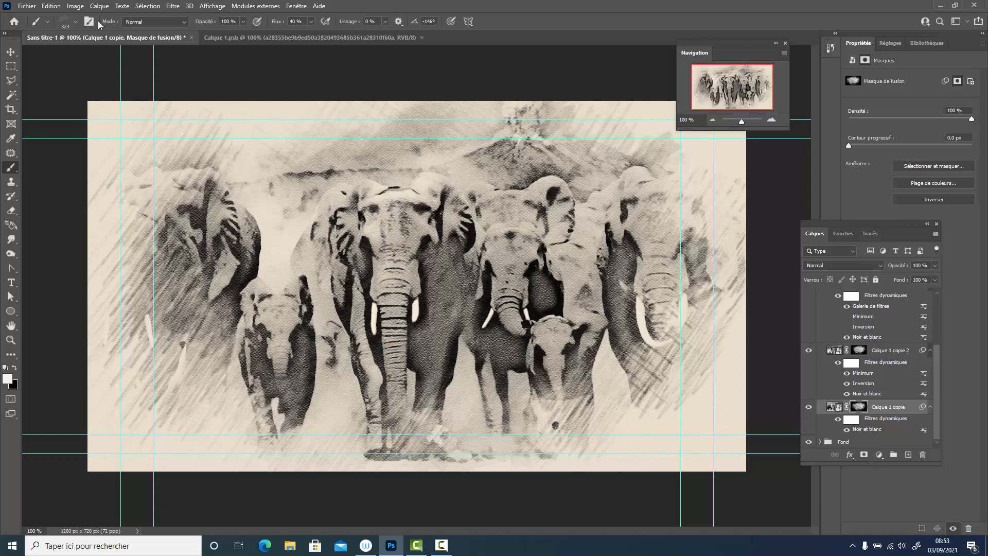
Choose a different brush at 155 px and paint white on Calque 1 copie's mask across the outer and lower areas of the picture
{"action": "left_click", "coordinate": [75, 24]}
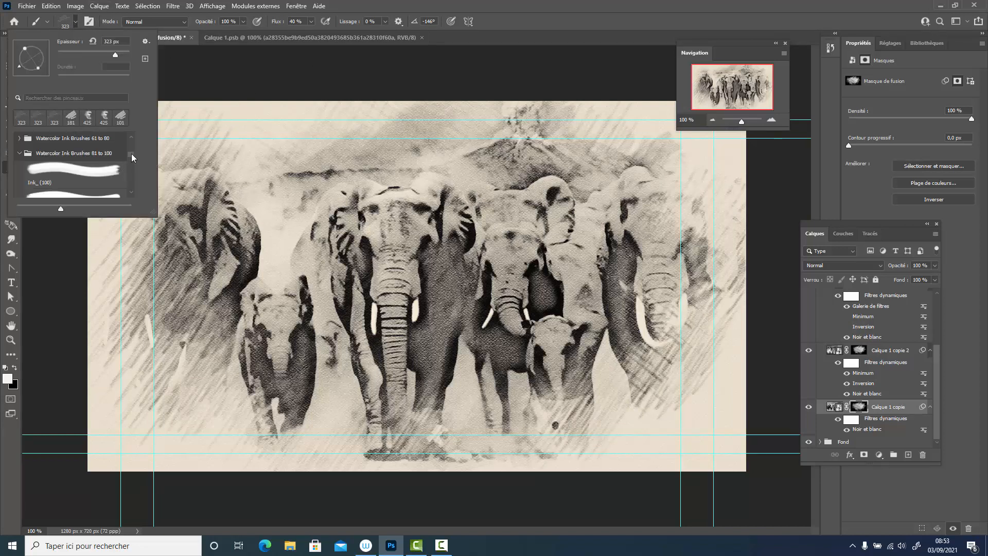
{"action": "left_click", "coordinate": [44, 169]}
{"action": "left_click_drag", "start_coordinate": [125, 54], "coordinate": [100, 54]}
{"action": "left_click", "coordinate": [153, 344]}
{"action": "mouse_move", "coordinate": [153, 344]}
{"action": "left_mouse_down"}
{"action": "mouse_move", "coordinate": [155, 398]}
{"action": "mouse_move", "coordinate": [124, 362]}
{"action": "mouse_move", "coordinate": [111, 171]}
{"action": "mouse_move", "coordinate": [118, 243]}
{"action": "mouse_move", "coordinate": [73, 481]}
{"action": "mouse_move", "coordinate": [111, 284]}
{"action": "mouse_move", "coordinate": [142, 424]}
{"action": "mouse_move", "coordinate": [177, 399]}
{"action": "mouse_move", "coordinate": [222, 436]}
{"action": "mouse_move", "coordinate": [56, 399]}
{"action": "mouse_move", "coordinate": [58, 416]}
{"action": "mouse_move", "coordinate": [150, 227]}
{"action": "mouse_move", "coordinate": [137, 193]}
{"action": "mouse_move", "coordinate": [122, 263]}
{"action": "mouse_move", "coordinate": [171, 235]}
{"action": "mouse_move", "coordinate": [191, 302]}
{"action": "mouse_move", "coordinate": [156, 286]}
{"action": "mouse_move", "coordinate": [271, 411]}
{"action": "mouse_move", "coordinate": [195, 398]}
{"action": "mouse_move", "coordinate": [120, 408]}
{"action": "mouse_move", "coordinate": [133, 450]}
{"action": "mouse_move", "coordinate": [340, 475]}
{"action": "mouse_move", "coordinate": [763, 376]}
{"action": "mouse_move", "coordinate": [658, 437]}
{"action": "mouse_move", "coordinate": [710, 308]}
{"action": "mouse_move", "coordinate": [707, 360]}
{"action": "mouse_move", "coordinate": [612, 407]}
{"action": "mouse_move", "coordinate": [543, 370]}
{"action": "mouse_move", "coordinate": [613, 367]}
{"action": "mouse_move", "coordinate": [623, 427]}
{"action": "mouse_move", "coordinate": [650, 424]}
{"action": "mouse_move", "coordinate": [621, 414]}
{"action": "mouse_move", "coordinate": [781, 407]}
{"action": "mouse_move", "coordinate": [654, 458]}
{"action": "left_mouse_up"}
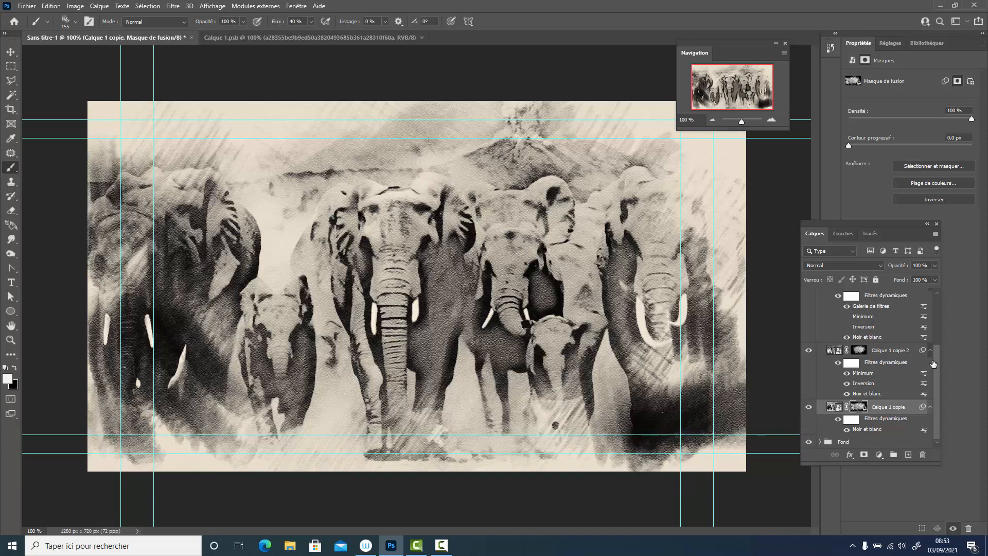
Reopen Calque 1's smart object, hide the elephant layer, show voit_00087 again, save it and return to Sans titre-1
{"action": "left_click_drag", "start_coordinate": [934, 357], "coordinate": [934, 289]}
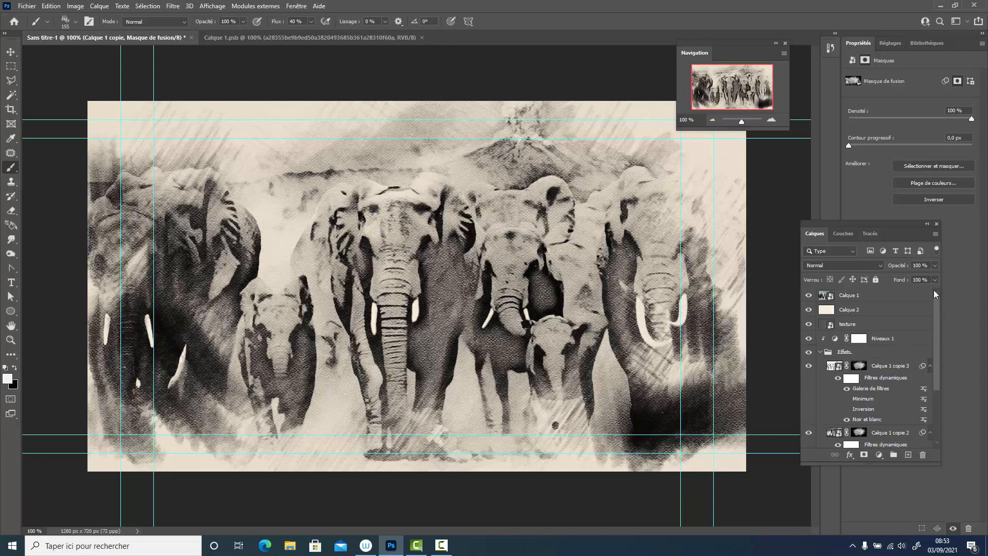
{"action": "double_click", "coordinate": [827, 298]}
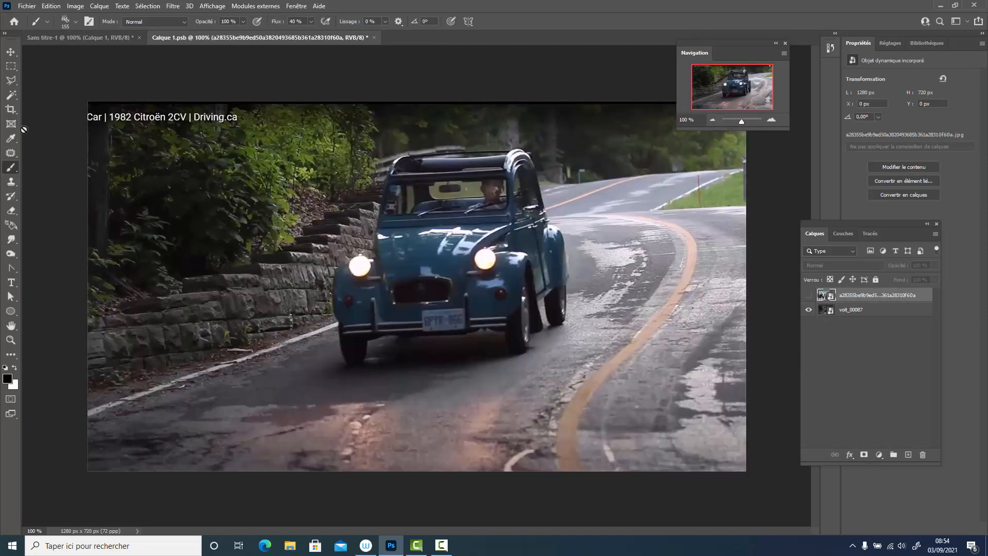
{"action": "key", "text": "ctrl+s"}
{"action": "left_click", "coordinate": [70, 38]}
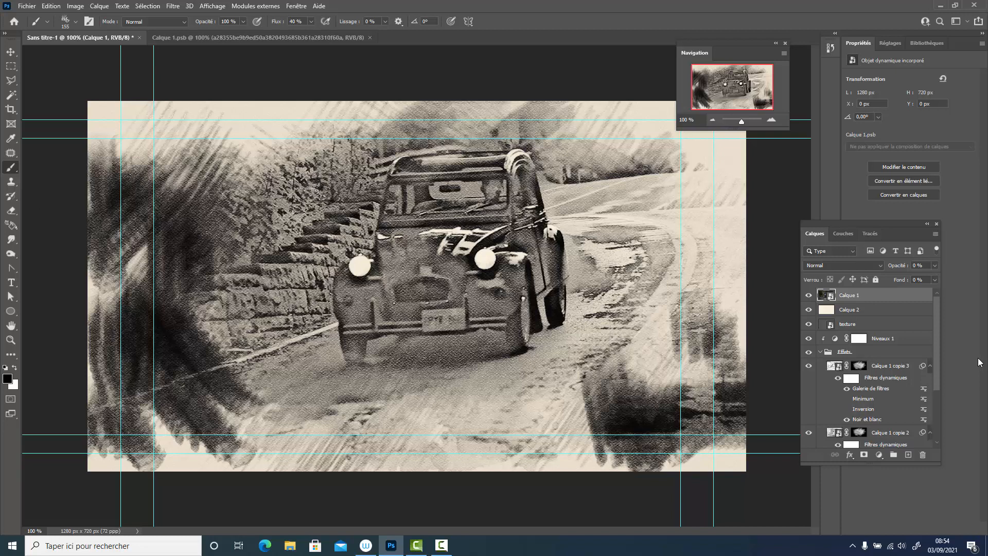
{"action": "left_click", "coordinate": [27, 7]}
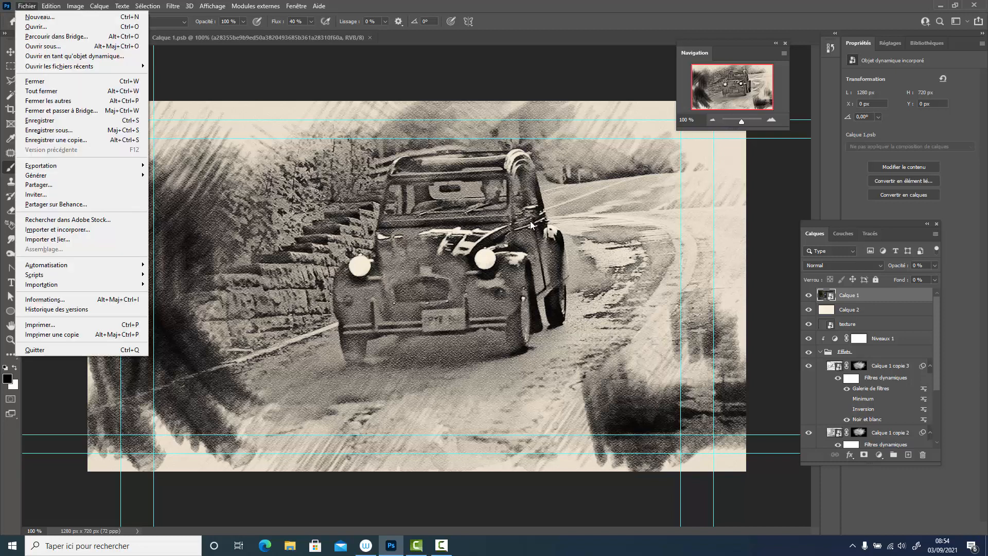